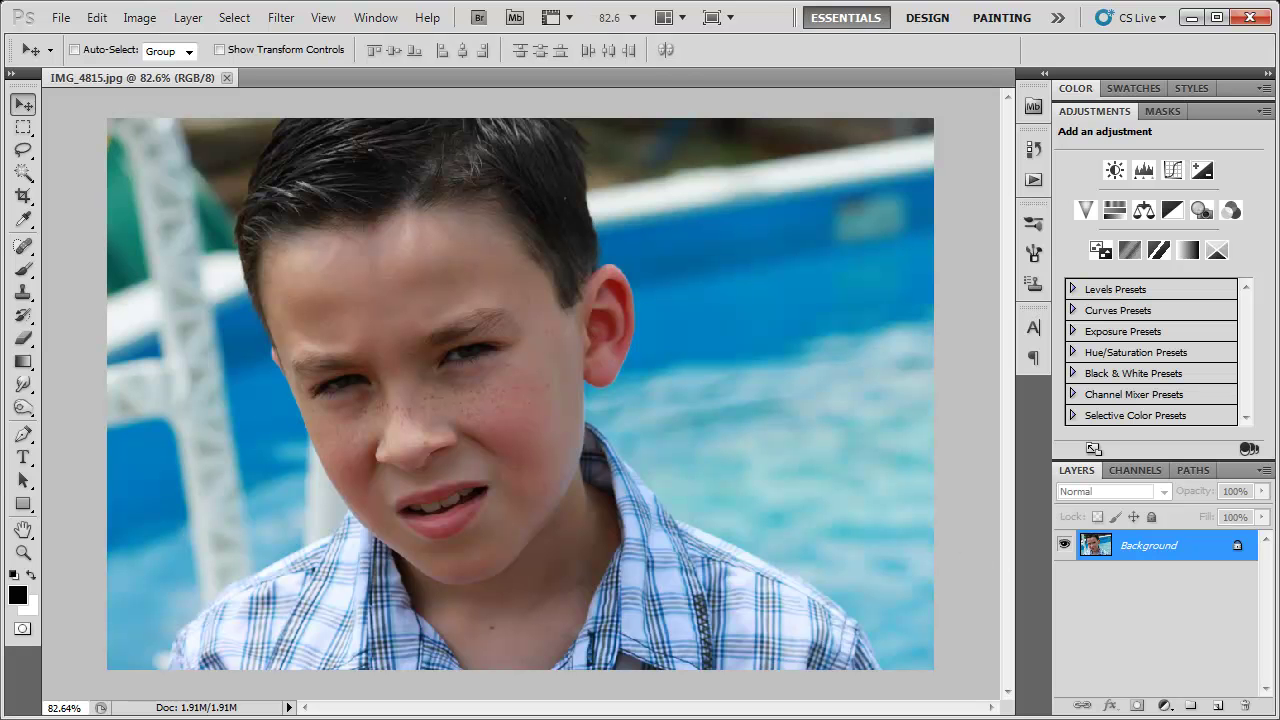
# - Bring up the Vintage folder window in Explorer, then minimize it to reveal IMG_4815 in Photoshop
pyautogui.hotkey('alt', 'Tab')
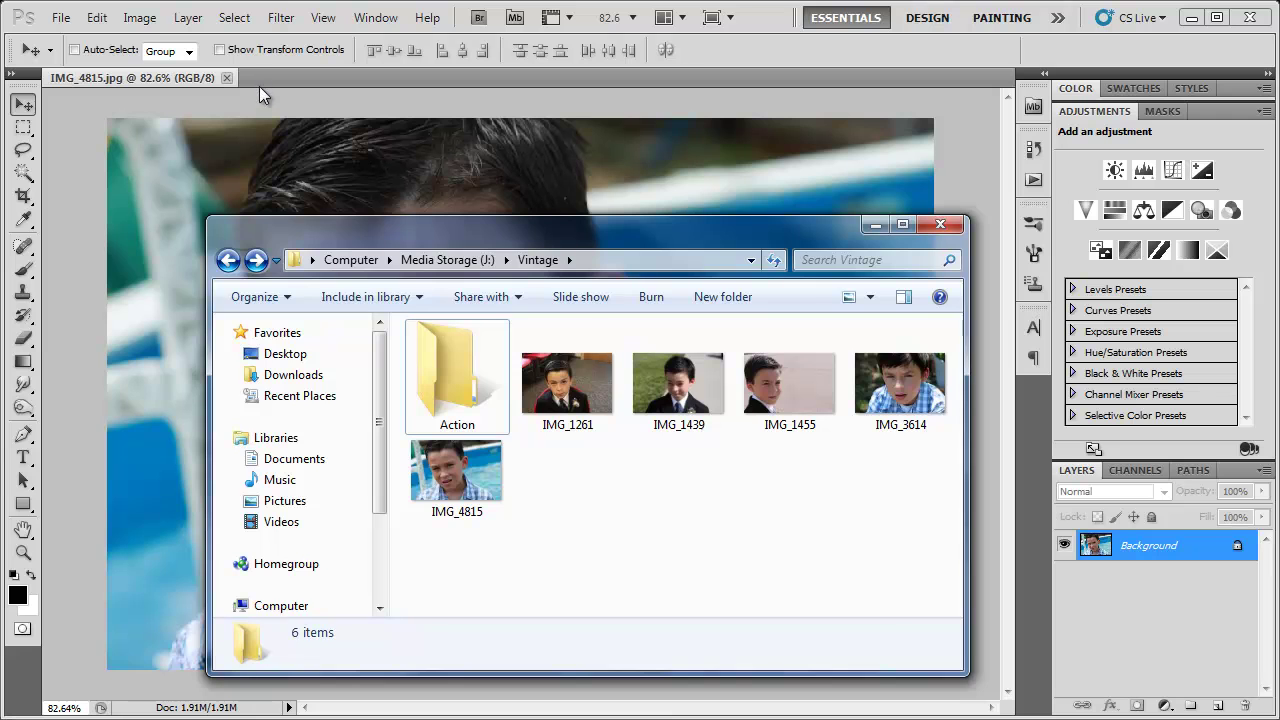
pyautogui.click(876, 225)
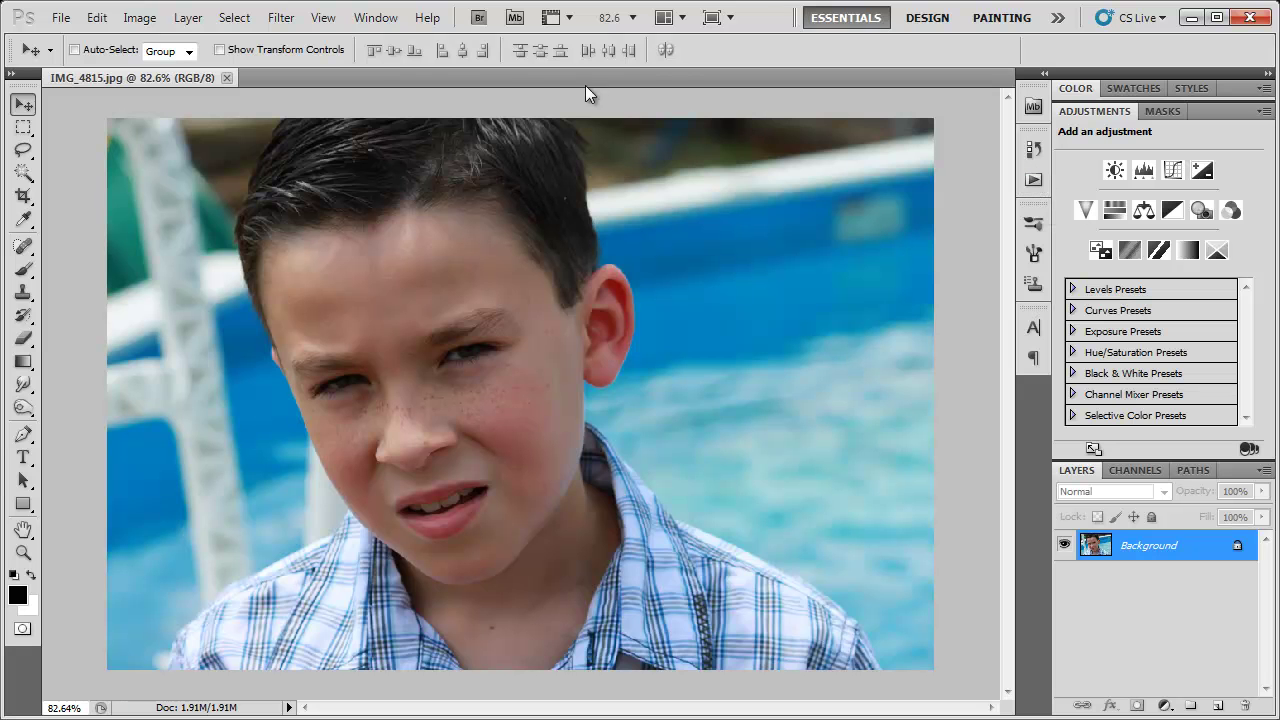
# - Show the Actions panel and begin recording a new action named Vintage
pyautogui.click(375, 17)
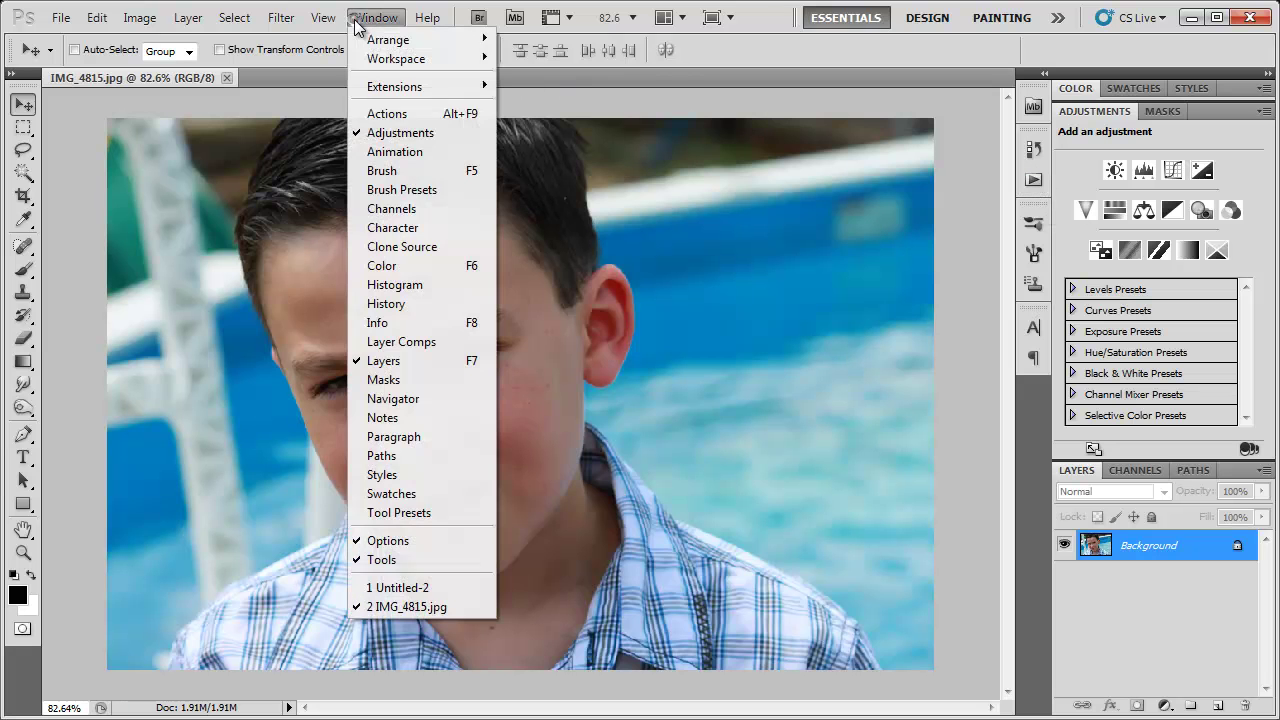
pyautogui.click(387, 113)
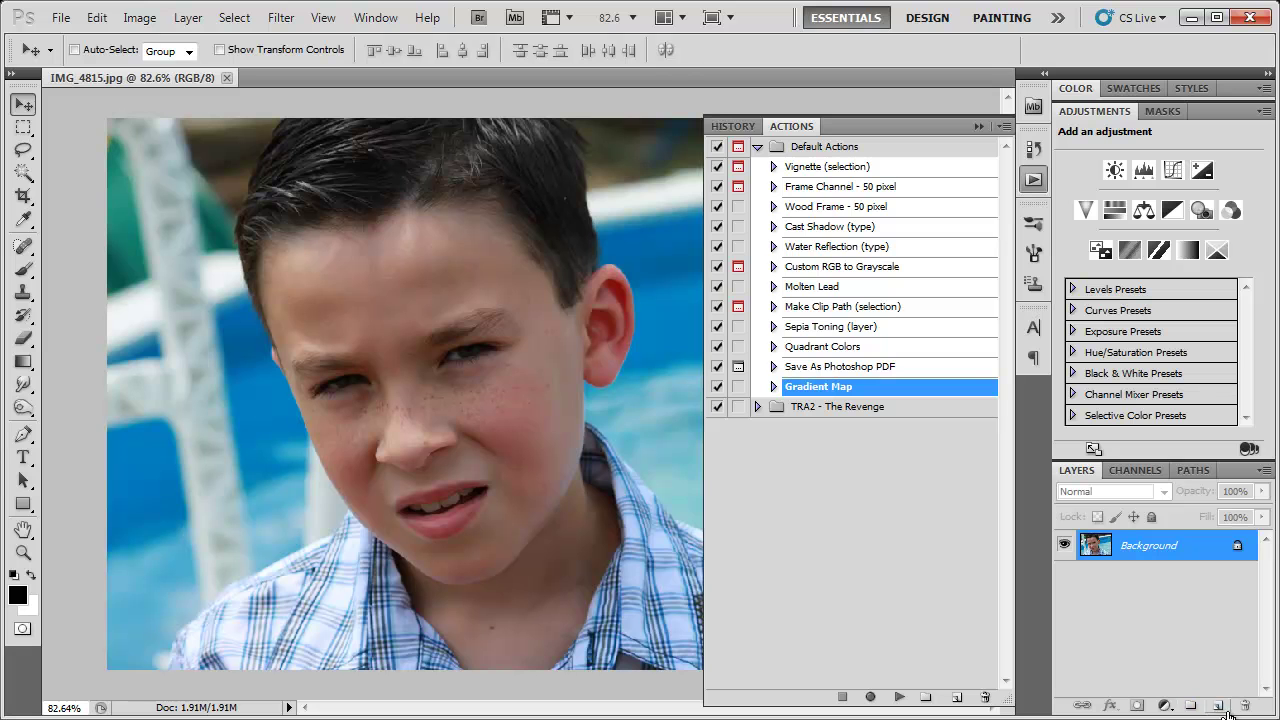
pyautogui.click(957, 698)
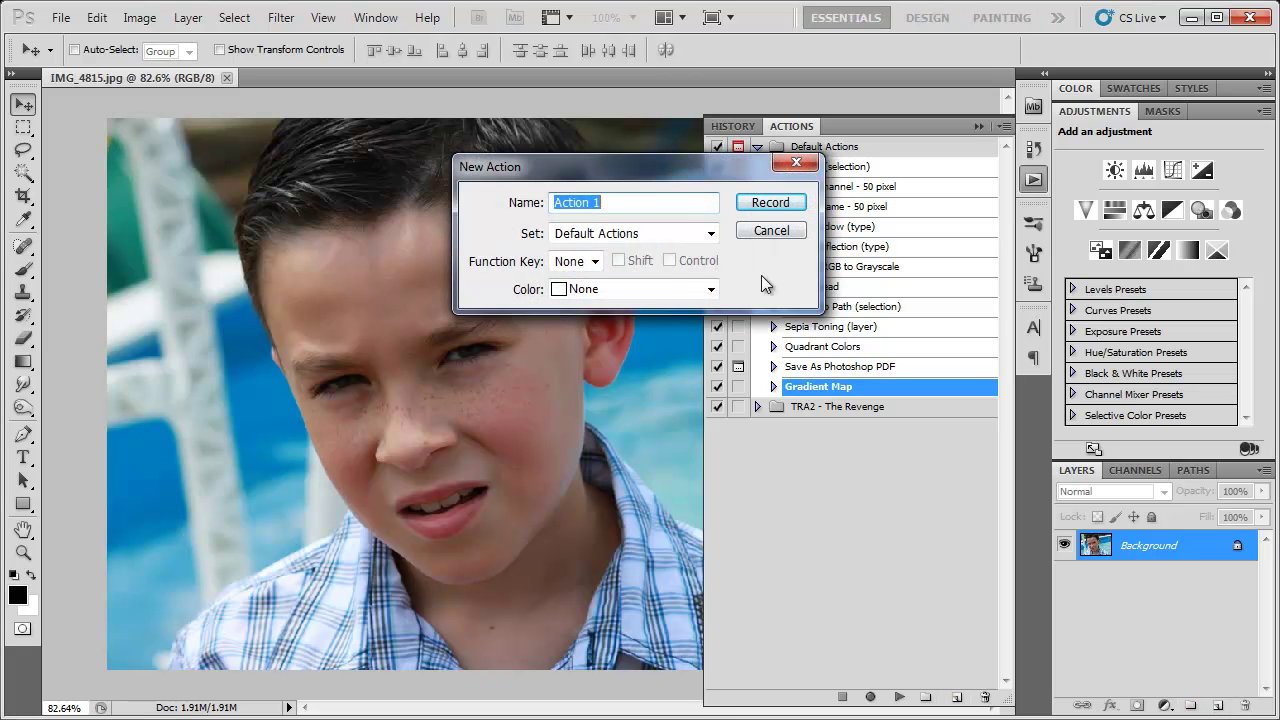
pyautogui.moveTo(640, 167); pyautogui.dragTo(538, 208)
pyautogui.write('Vignette')
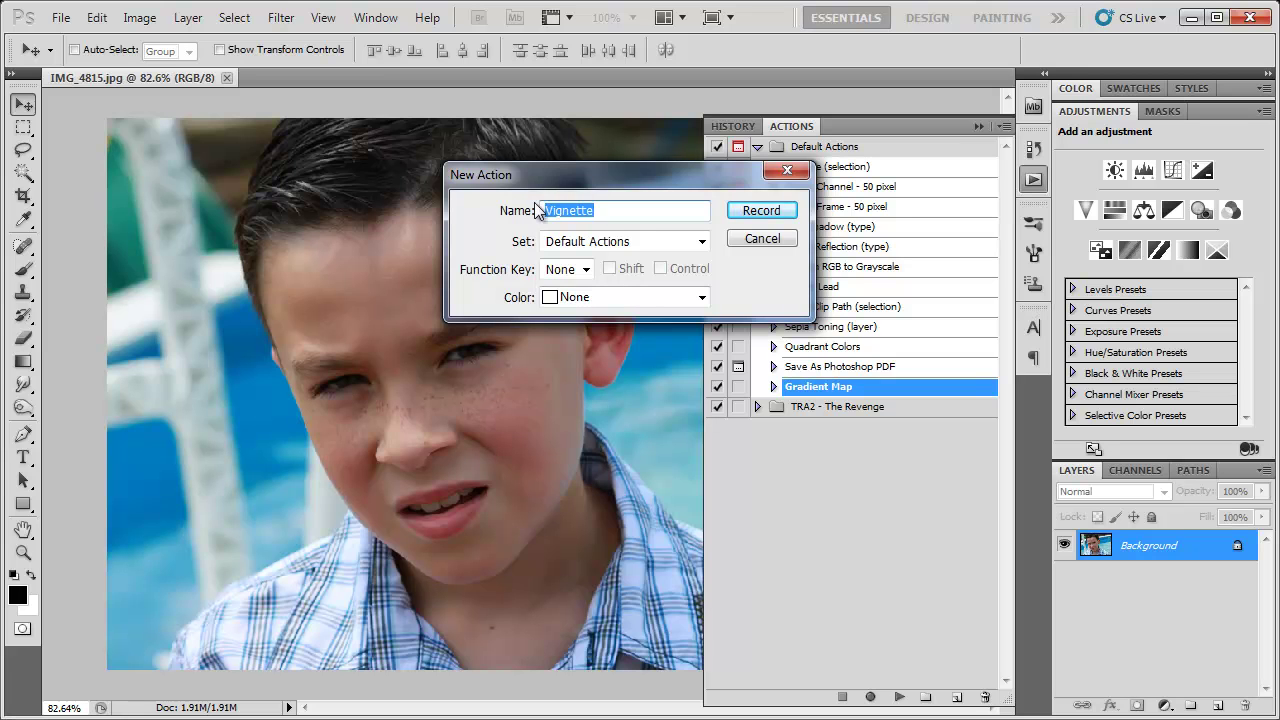
pyautogui.write('Vintage')
pyautogui.click(740, 211)
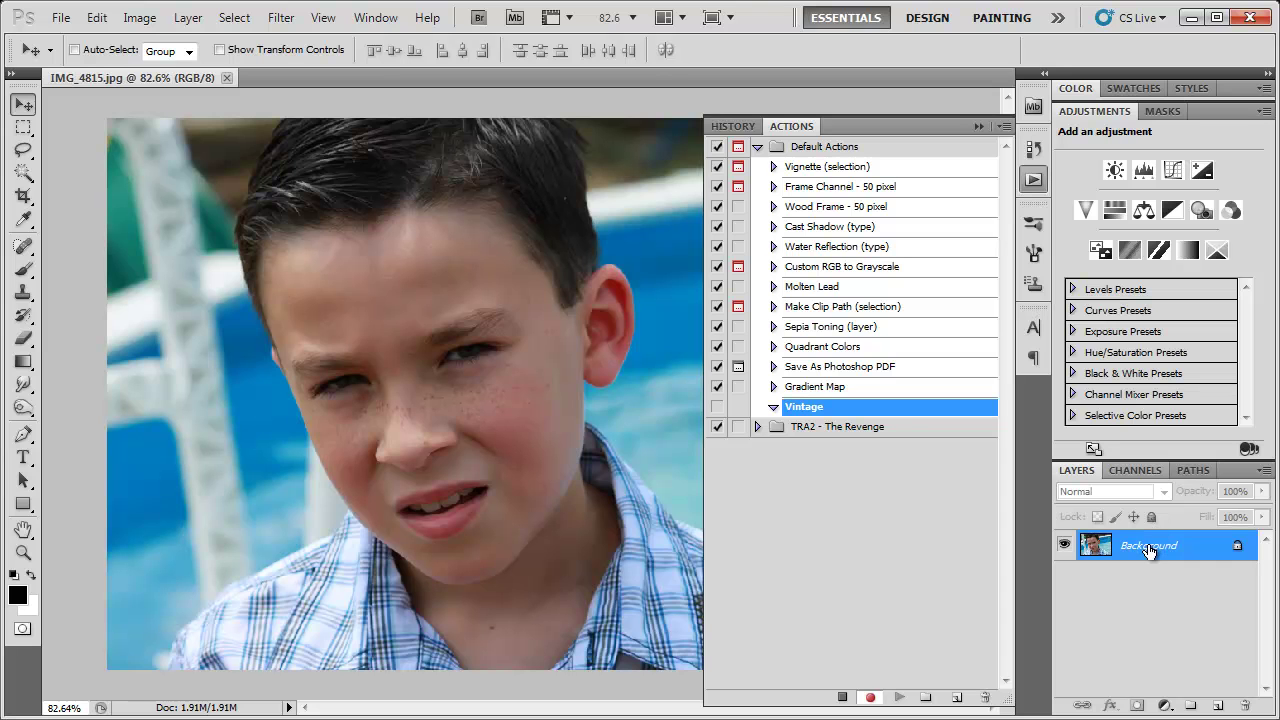
# - Duplicate the Background layer and add a Hue/Saturation adjustment layer with saturation +21
pyautogui.moveTo(1148, 550); pyautogui.dragTo(1190, 705)
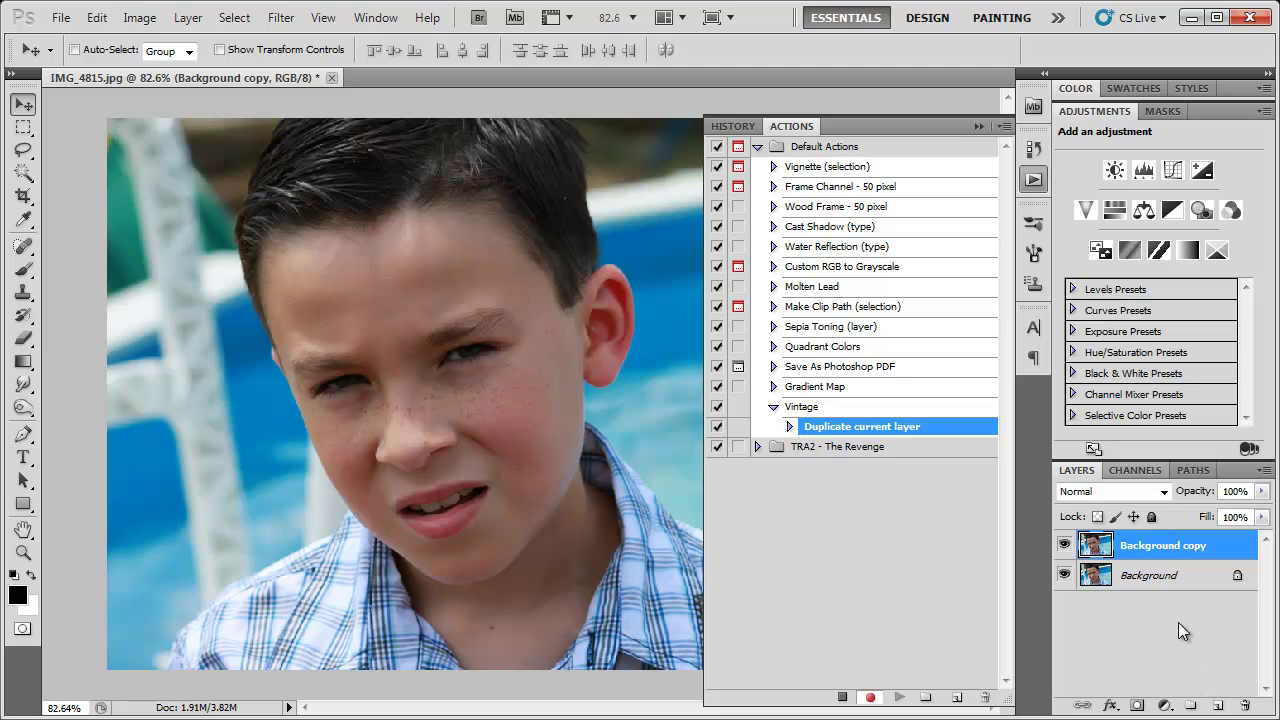
pyautogui.click(1165, 705)
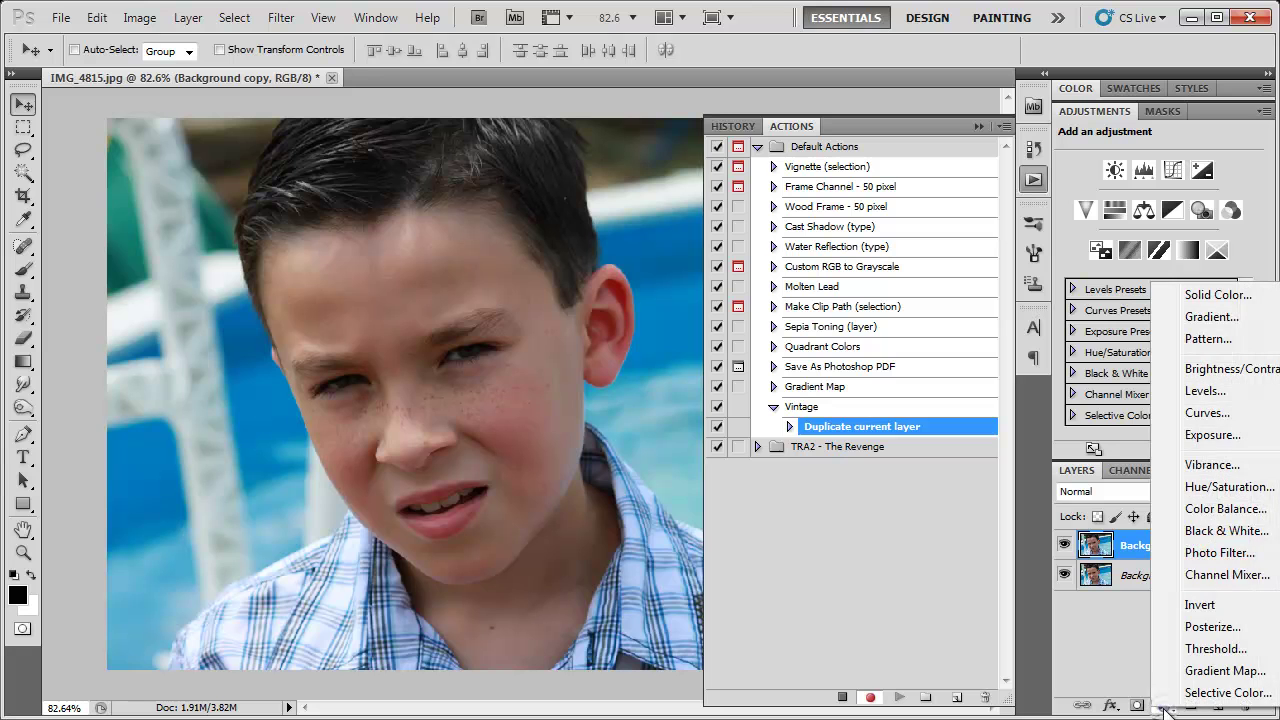
pyautogui.click(1212, 489)
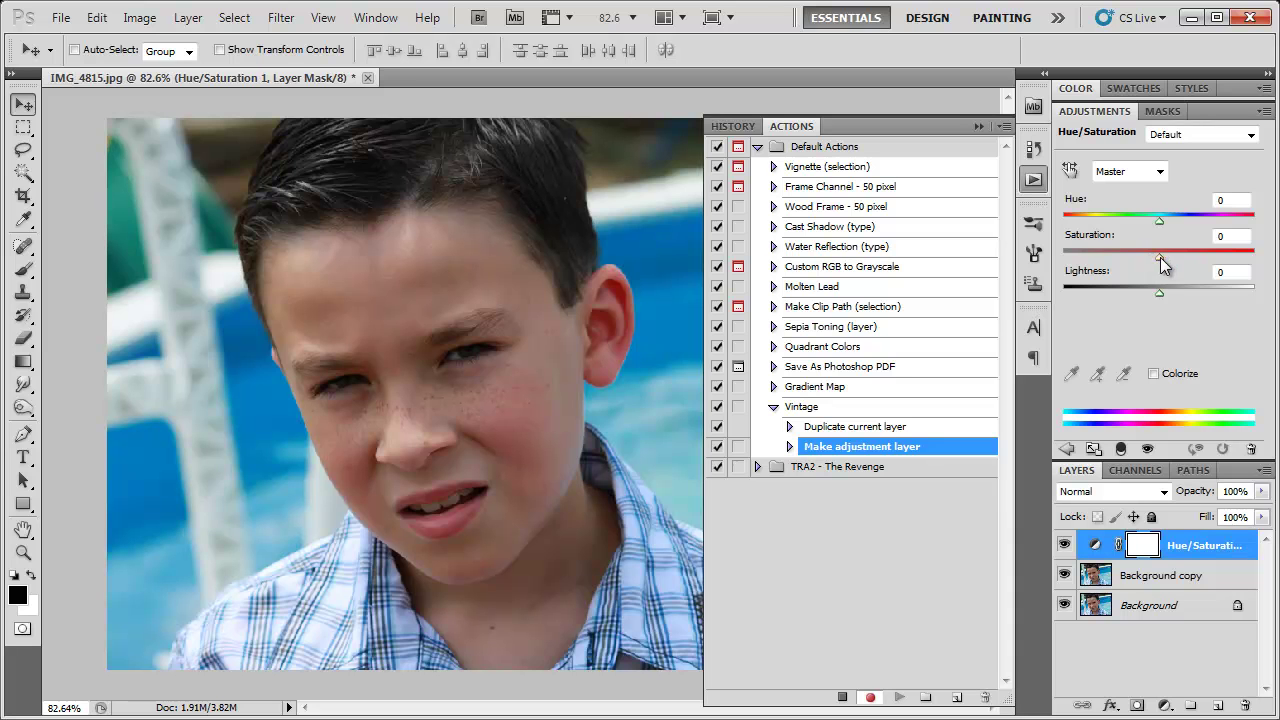
pyautogui.moveTo(1160, 257); pyautogui.dragTo(1180, 257)
# - Add a Brightness/Contrast adjustment layer with brightness raised to 21
pyautogui.click(1165, 705)
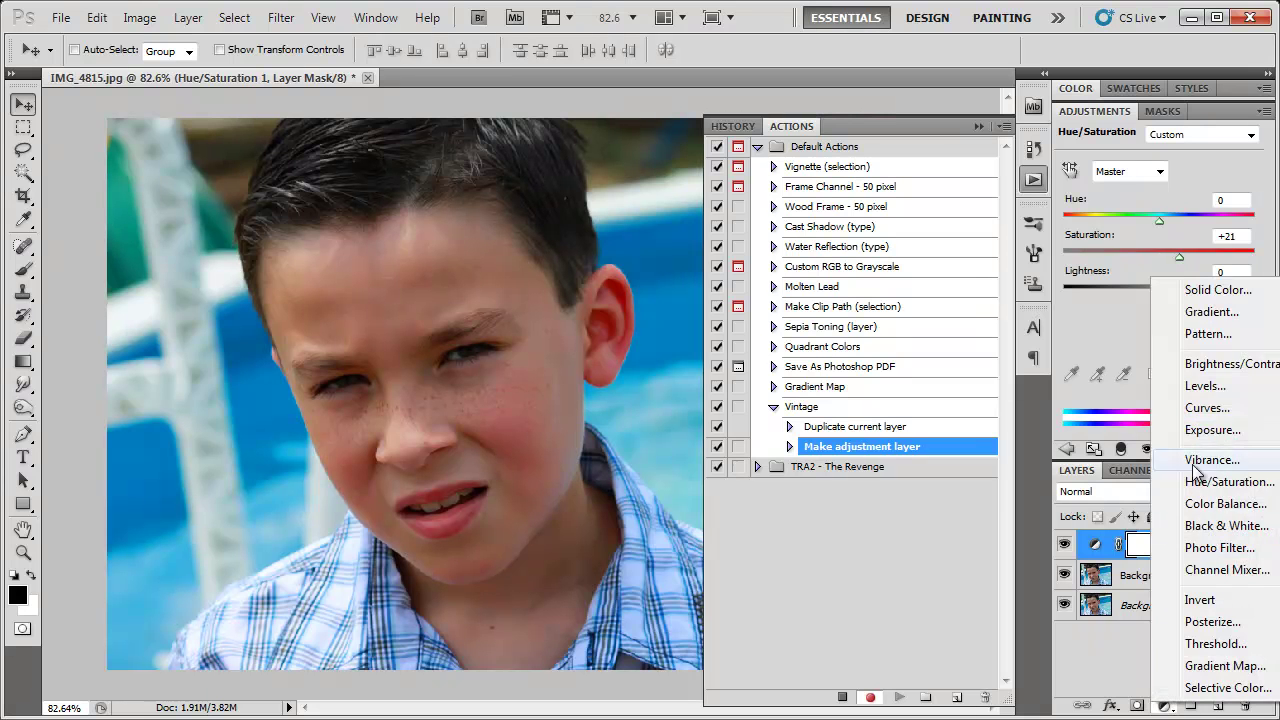
pyautogui.click(1205, 366)
pyautogui.moveTo(1160, 184); pyautogui.dragTo(1174, 187)
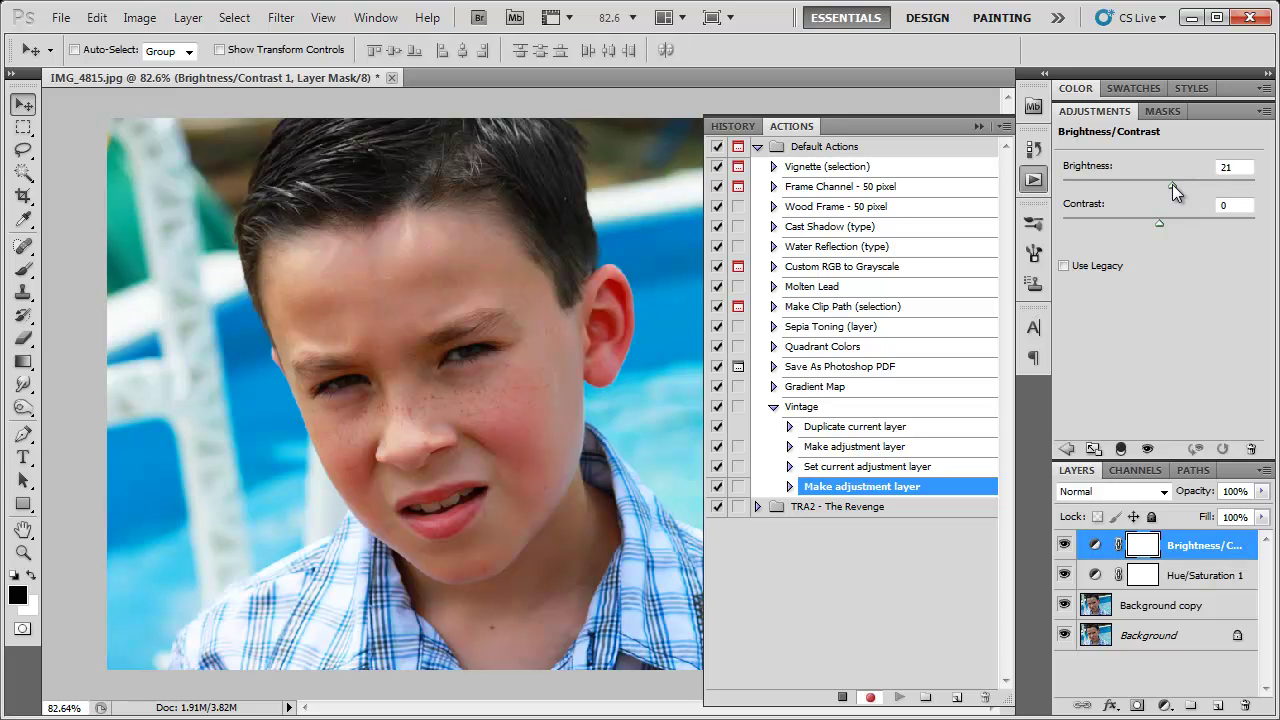
pyautogui.click(1165, 705)
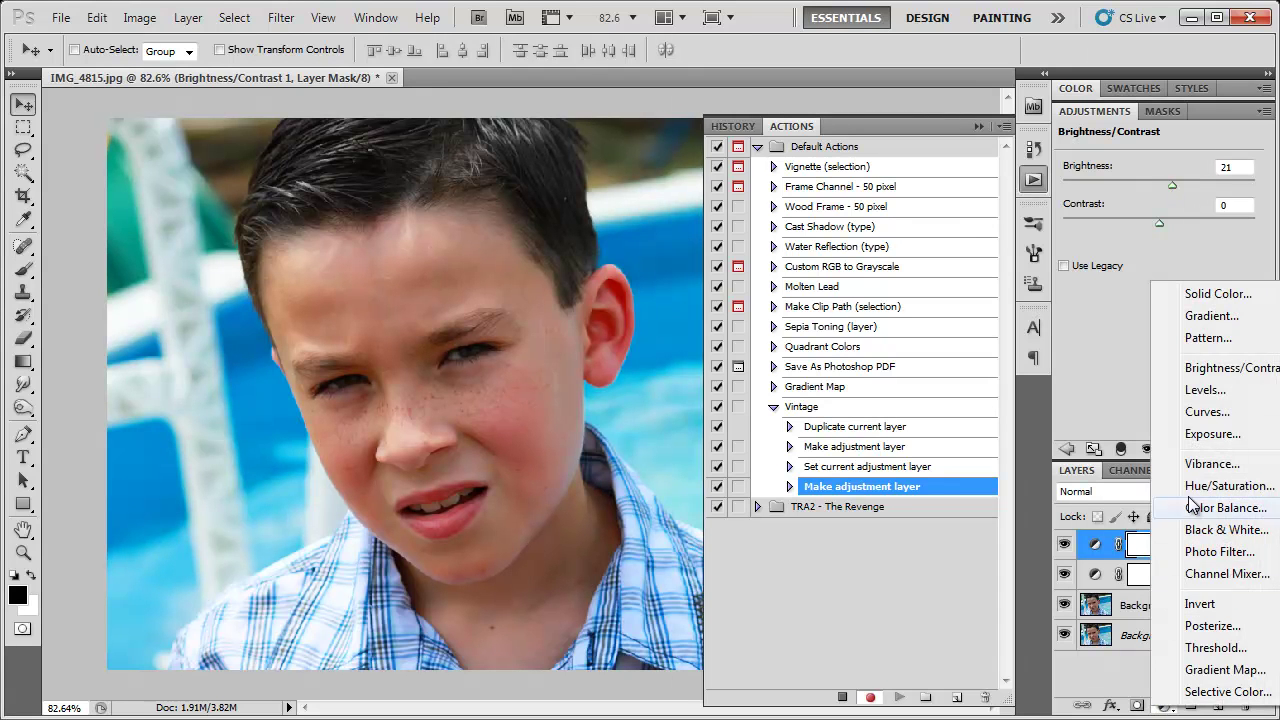
# - Add a Curves adjustment layer and bend the Red channel into an S-curve
pyautogui.click(1205, 411)
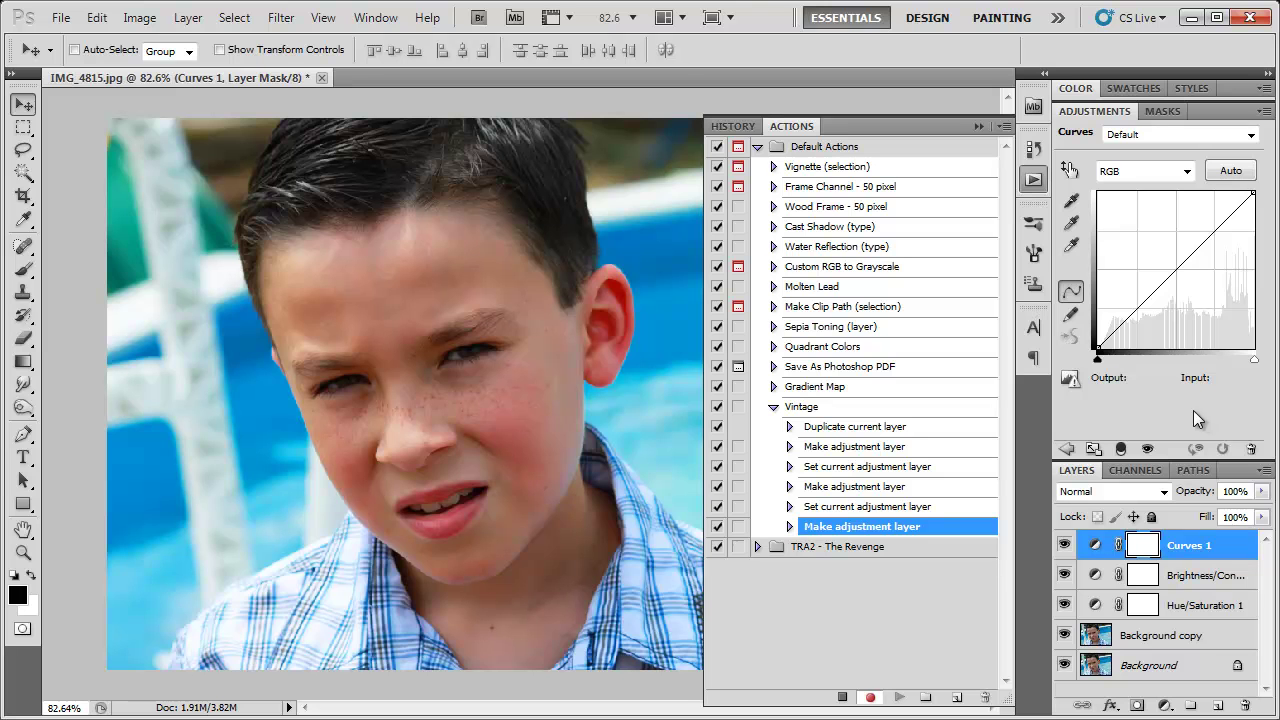
pyautogui.click(1120, 172)
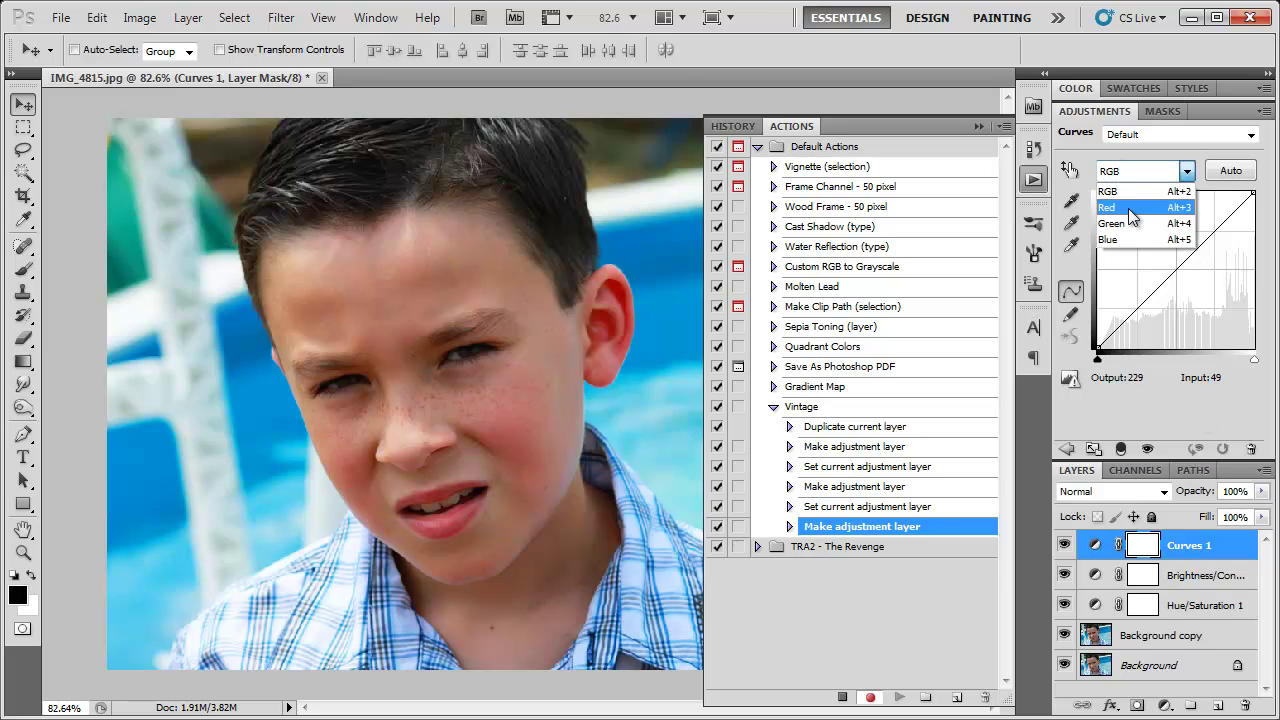
pyautogui.click(1108, 207)
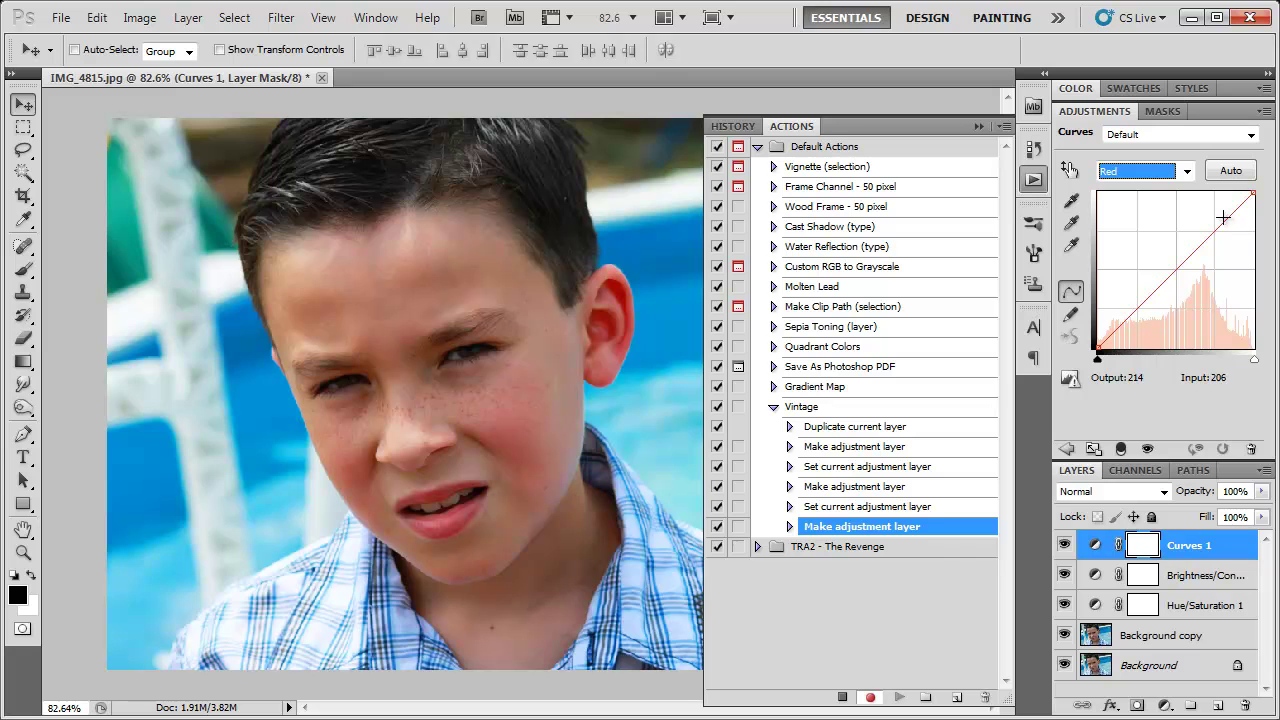
pyautogui.moveTo(1223, 217); pyautogui.dragTo(1226, 186)
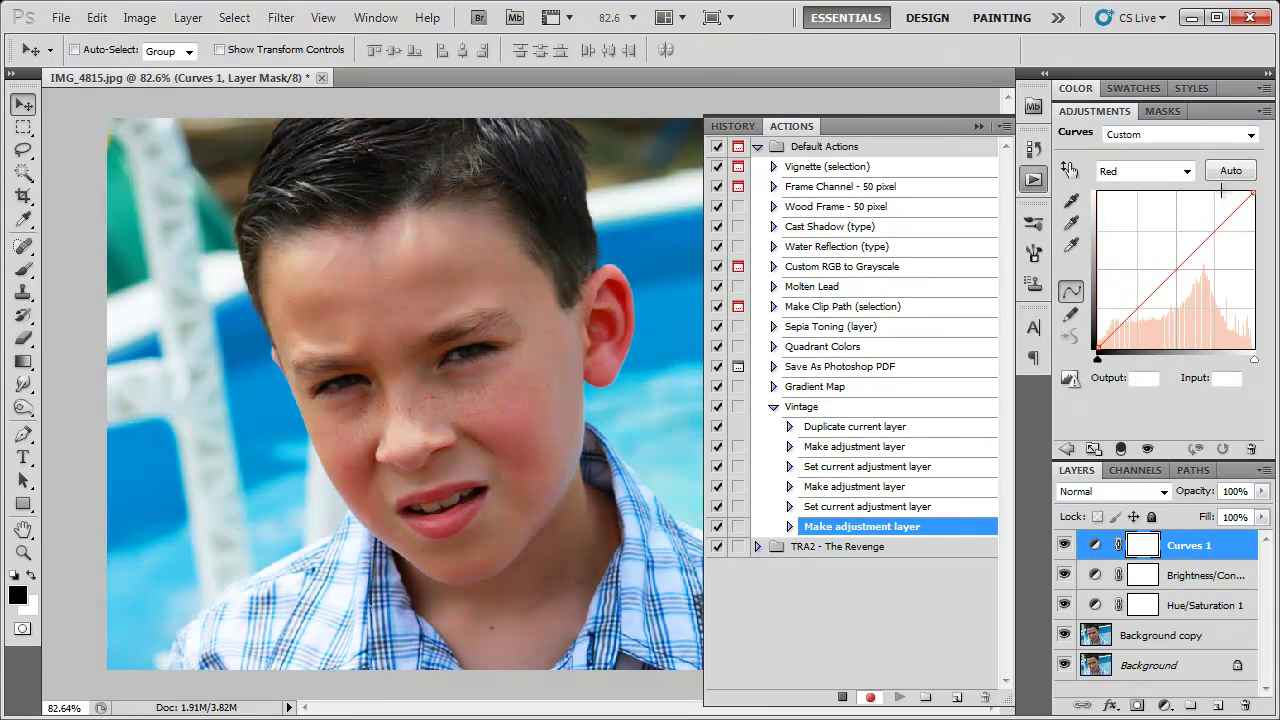
pyautogui.click(1230, 190)
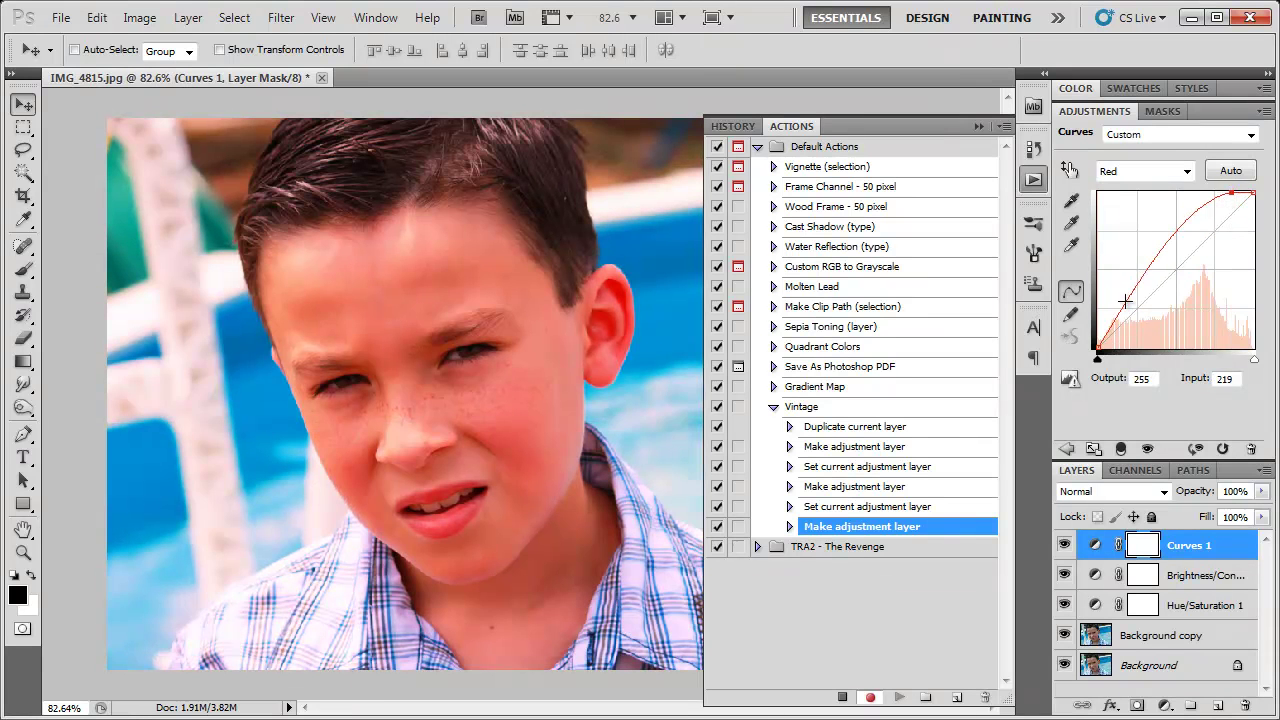
pyautogui.moveTo(1130, 300); pyautogui.dragTo(1170, 303)
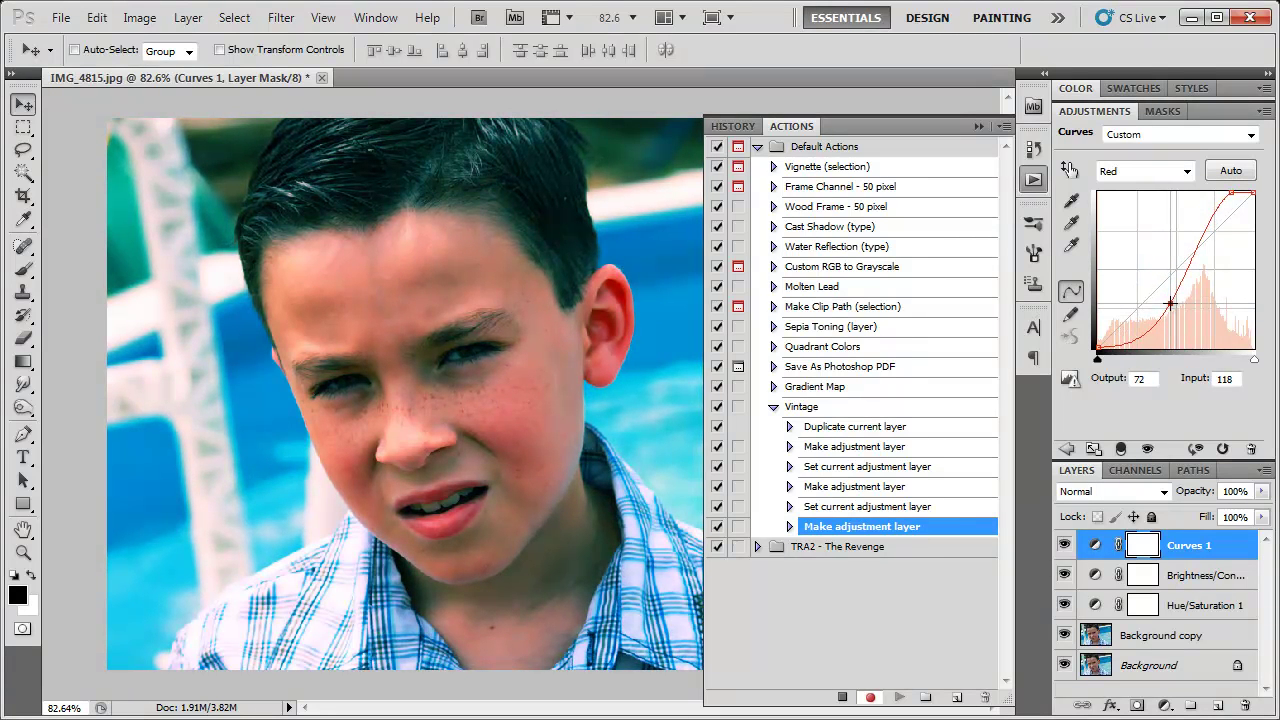
pyautogui.moveTo(1231, 192); pyautogui.dragTo(1233, 216)
# - Raise the Green channel's midtones and drop the Blue curve's top endpoint to 230
pyautogui.click(1143, 171)
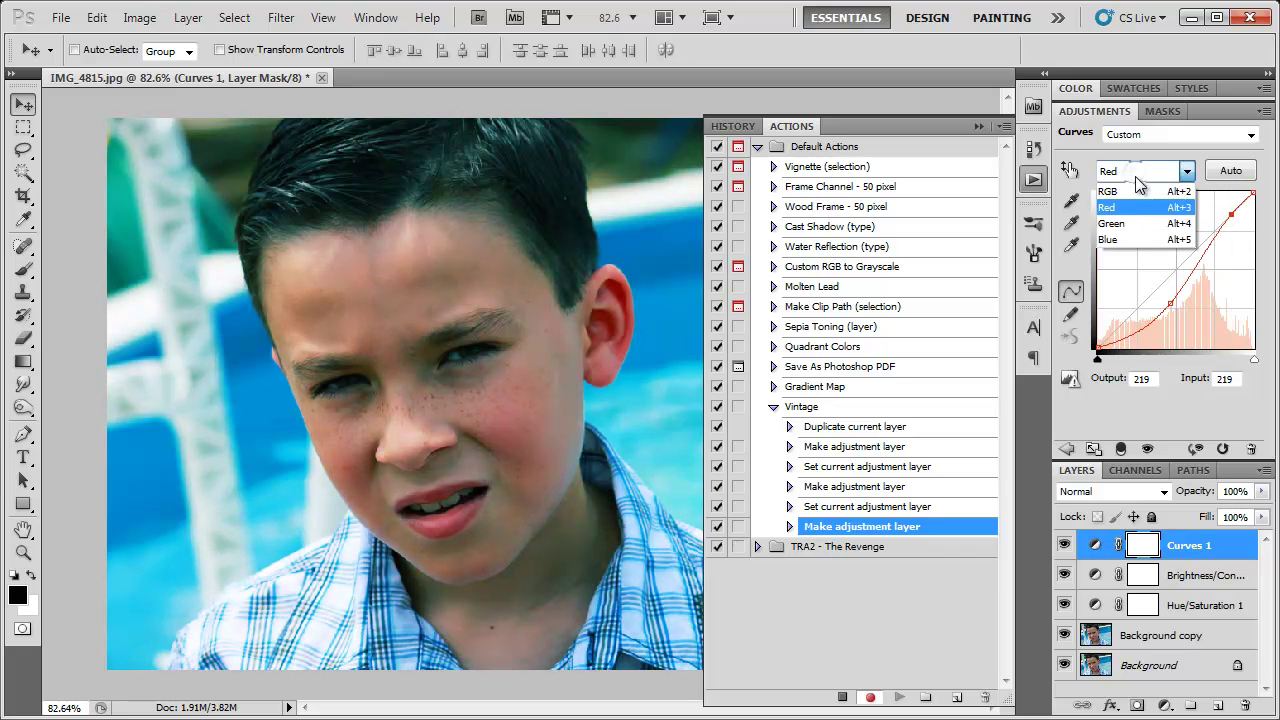
pyautogui.click(1138, 225)
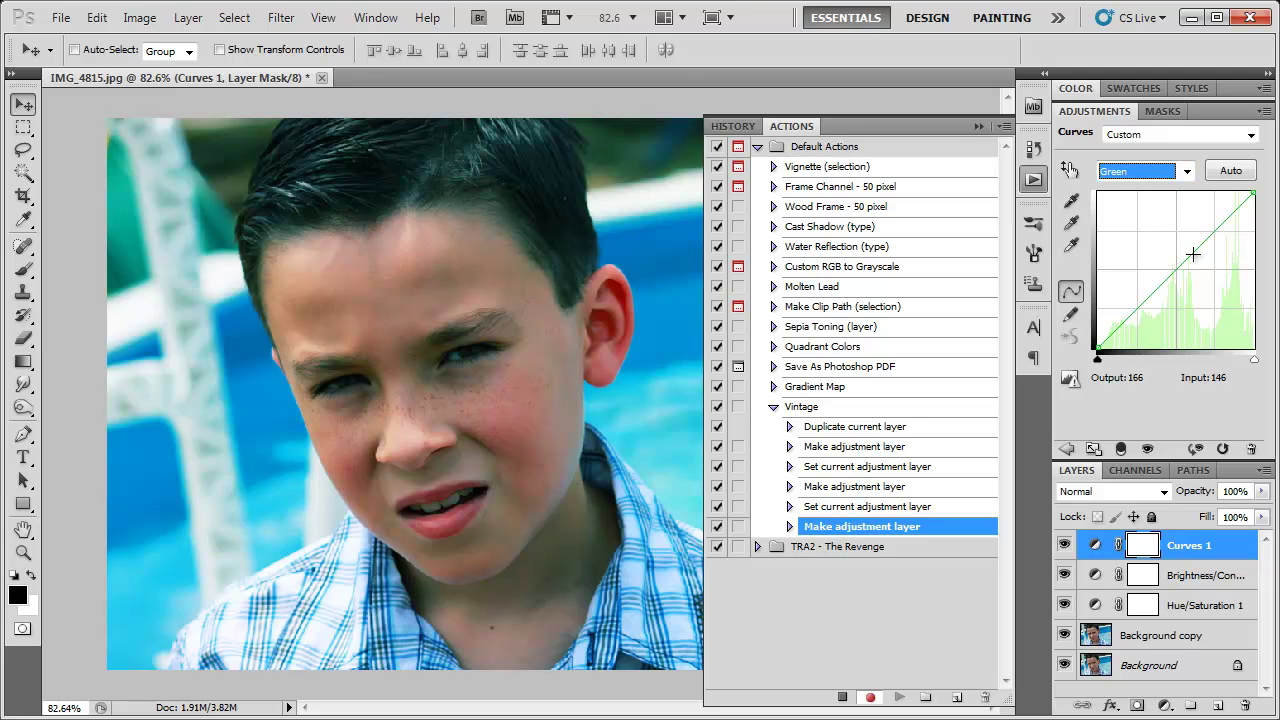
pyautogui.moveTo(1201, 245); pyautogui.dragTo(1198, 237)
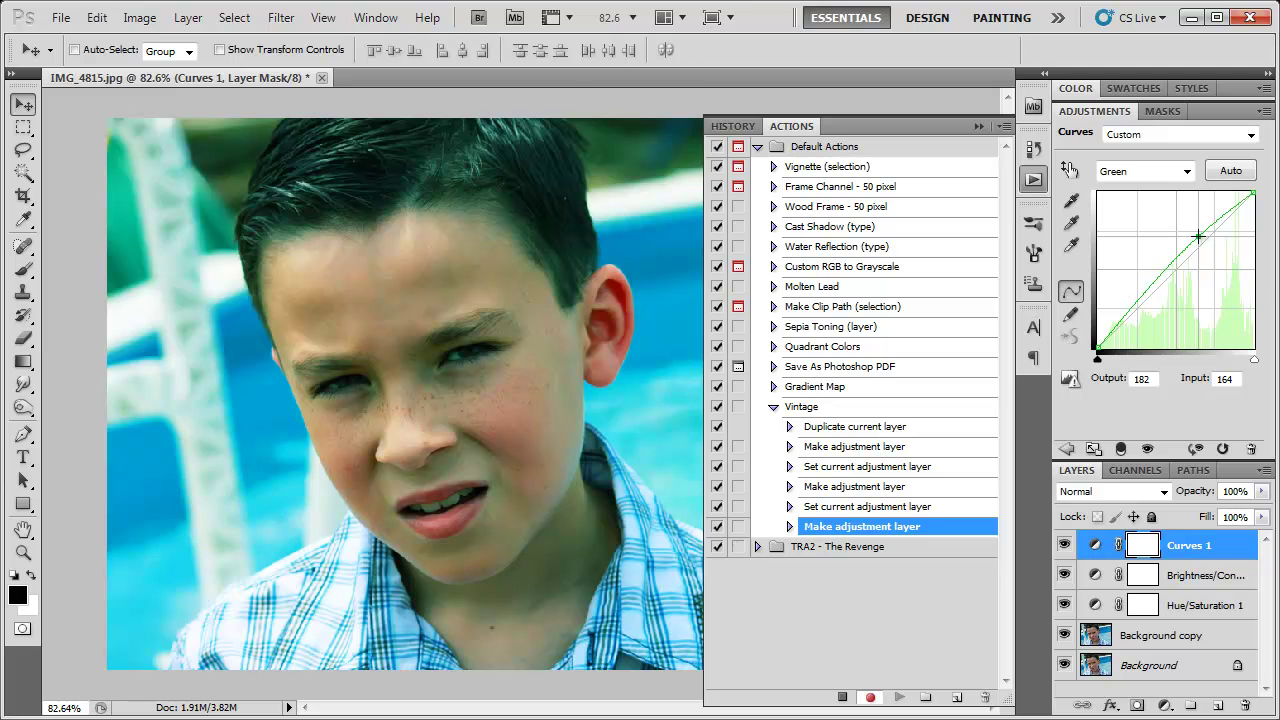
pyautogui.click(1143, 171)
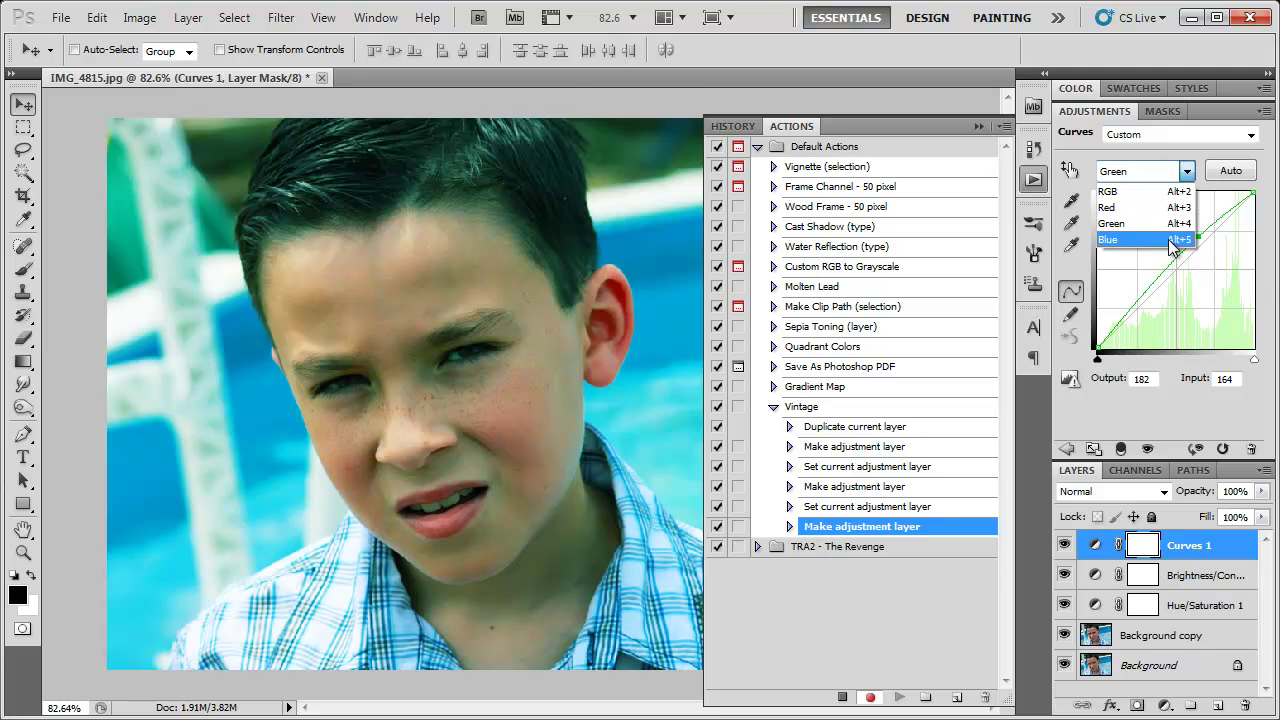
pyautogui.click(1138, 243)
pyautogui.moveTo(1248, 198); pyautogui.dragTo(1251, 207)
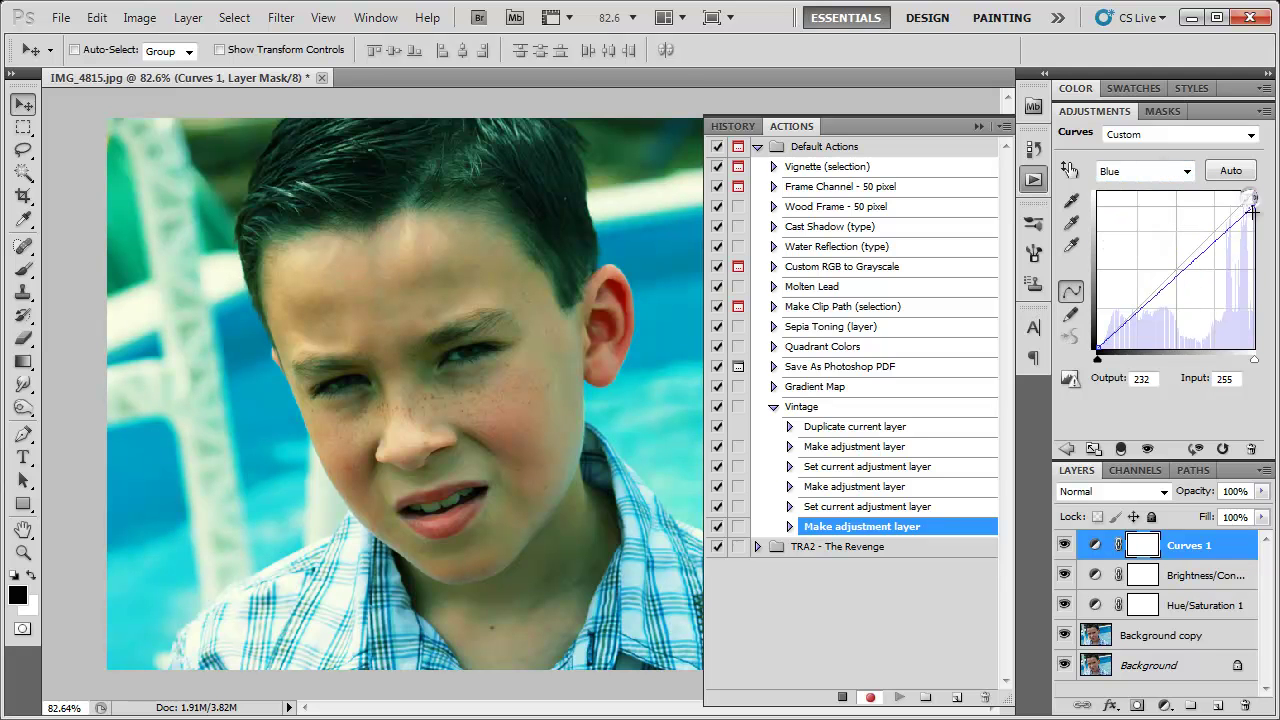
# - Fine-tune the Green midtone point and add a highlight point to the Red curve
pyautogui.click(1171, 171)
pyautogui.click(1173, 206)
pyautogui.click(1170, 172)
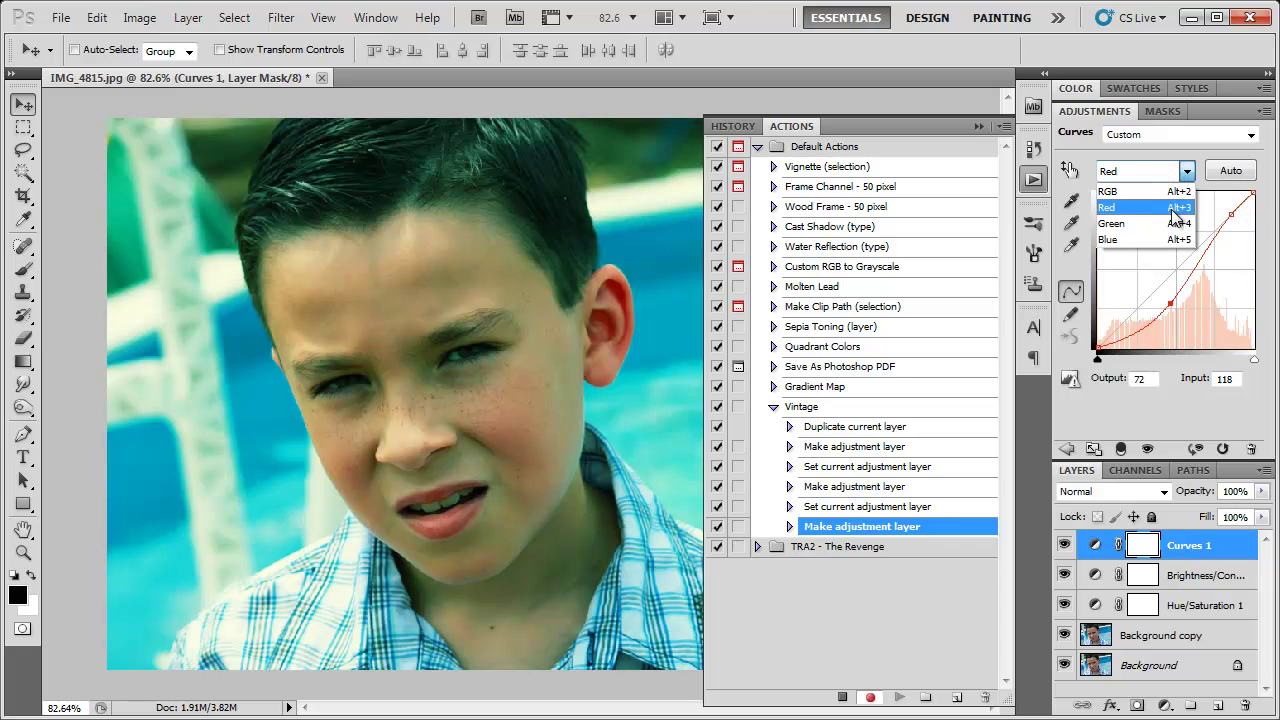
pyautogui.click(1175, 224)
pyautogui.moveTo(1200, 245)
pyautogui.mouseDown()
pyautogui.moveTo(1200, 256)
pyautogui.moveTo(1200, 238)
pyautogui.mouseUp()
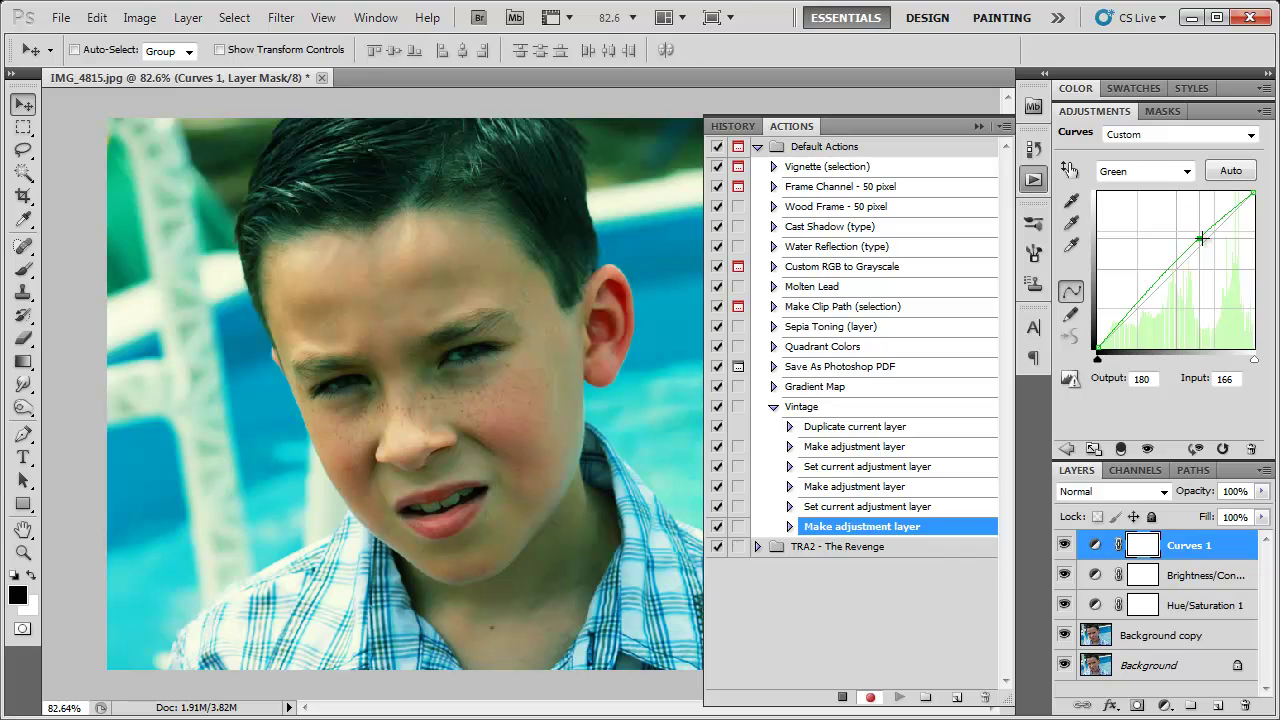
pyautogui.click(1170, 172)
pyautogui.click(1173, 206)
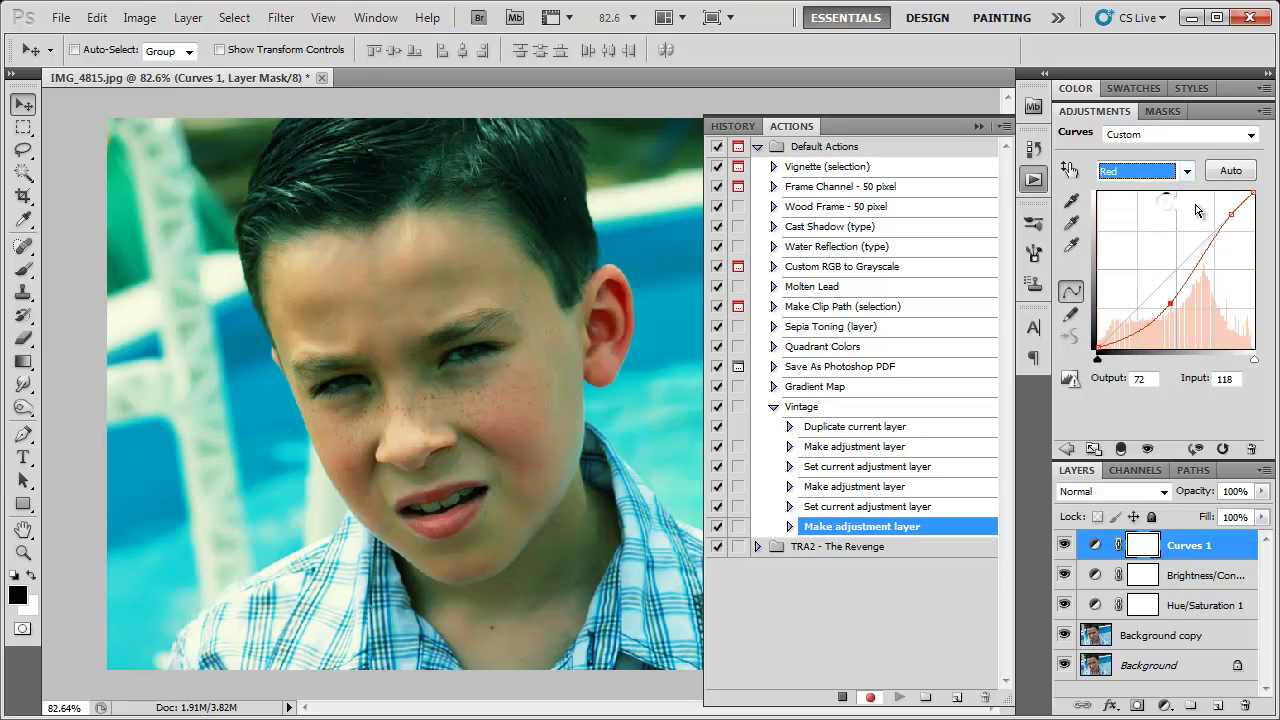
pyautogui.moveTo(1233, 211); pyautogui.dragTo(1238, 200)
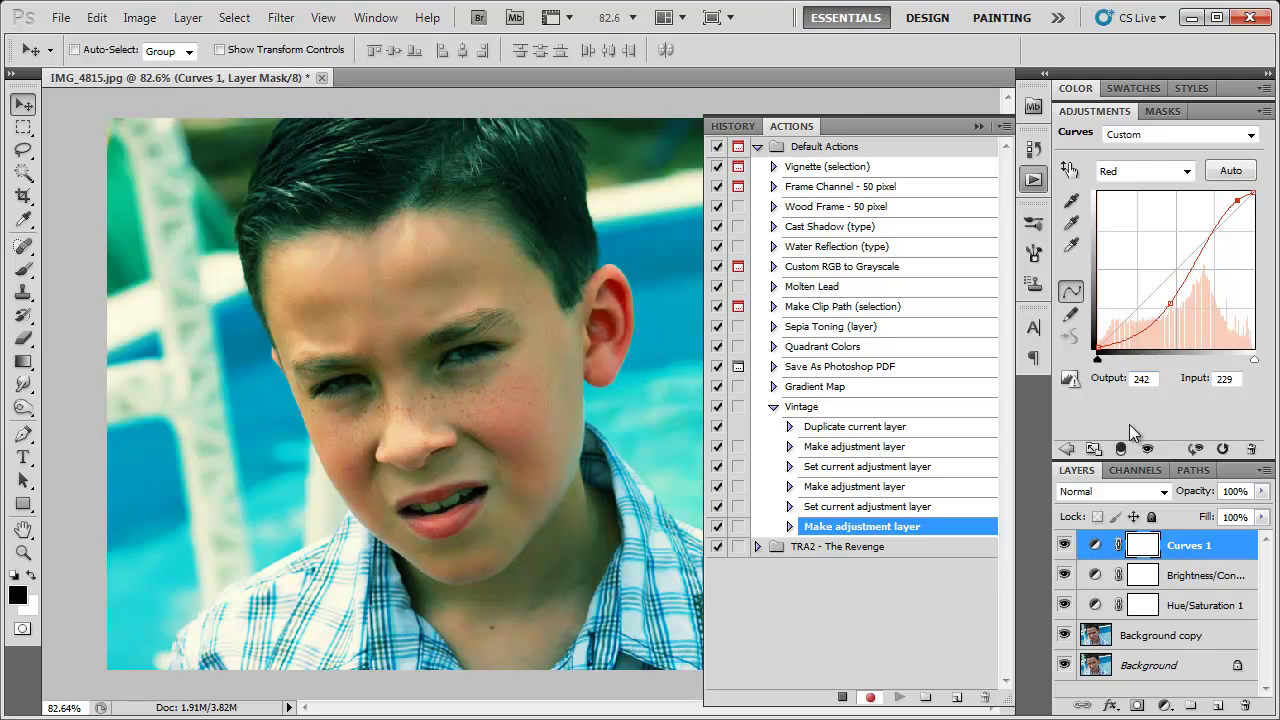
# - Convert the Background copy layer into a smart object for smart filters
pyautogui.click(1163, 645)
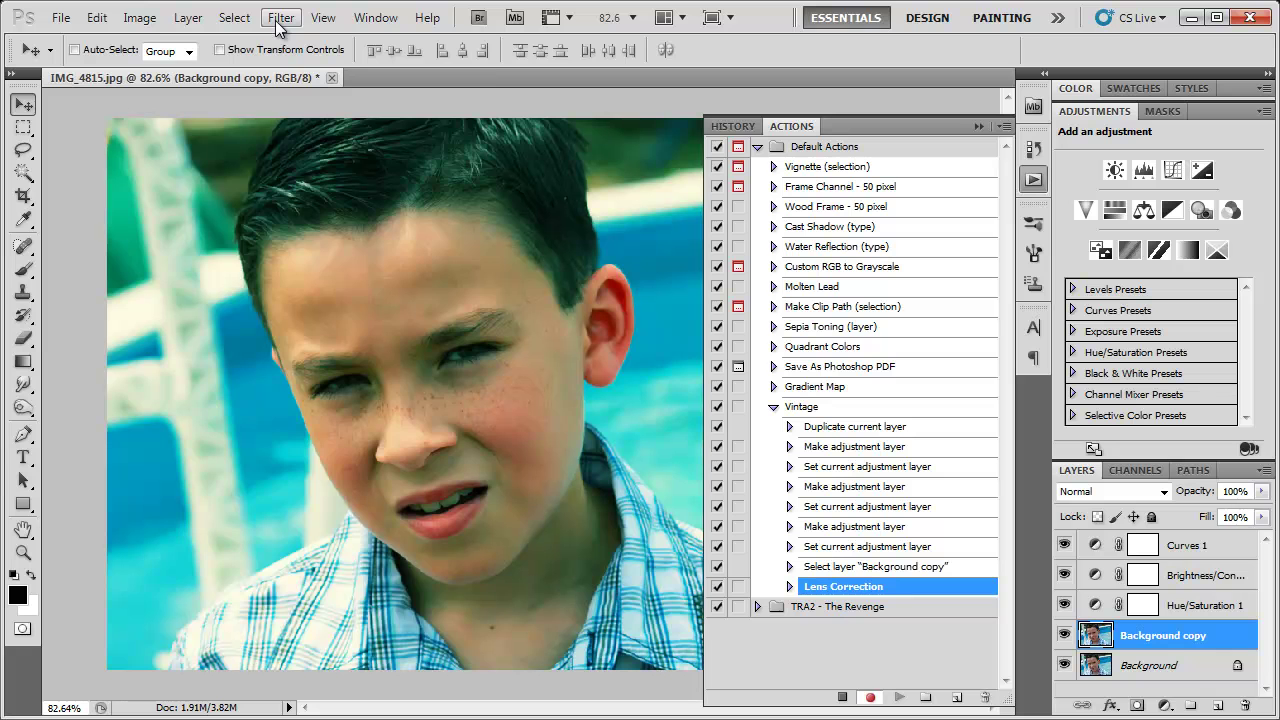
pyautogui.click(276, 20)
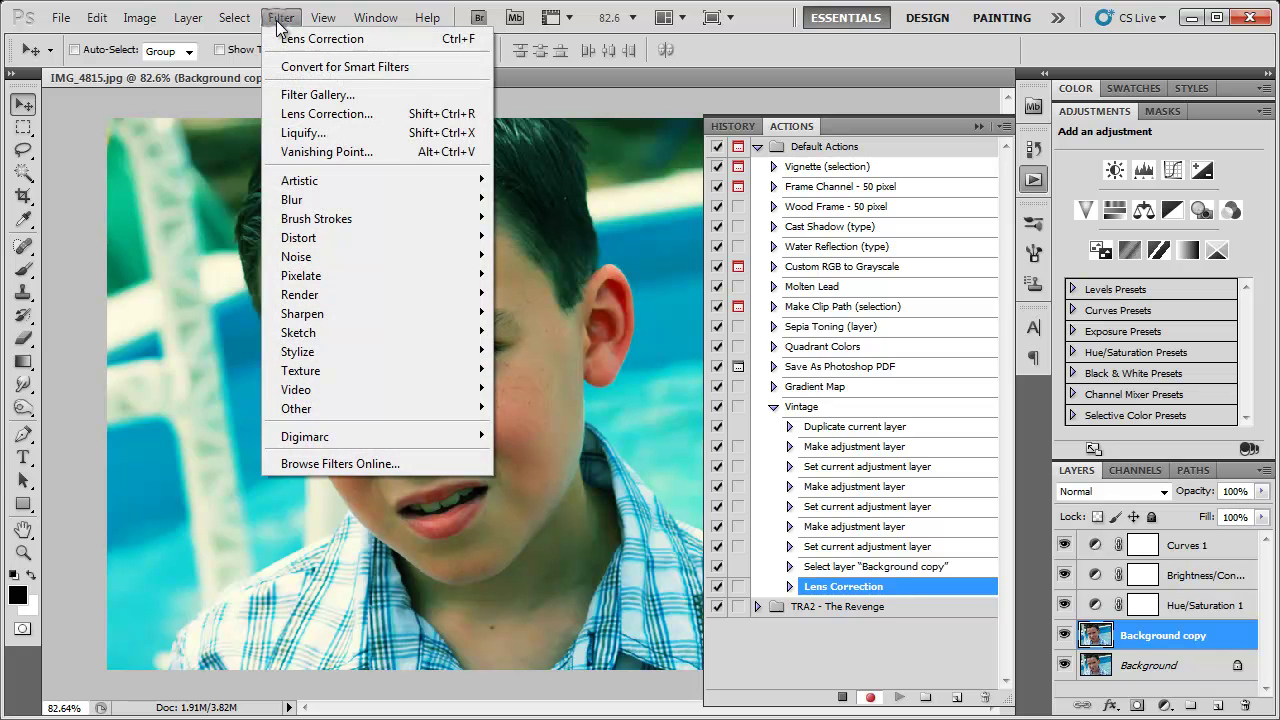
pyautogui.click(291, 66)
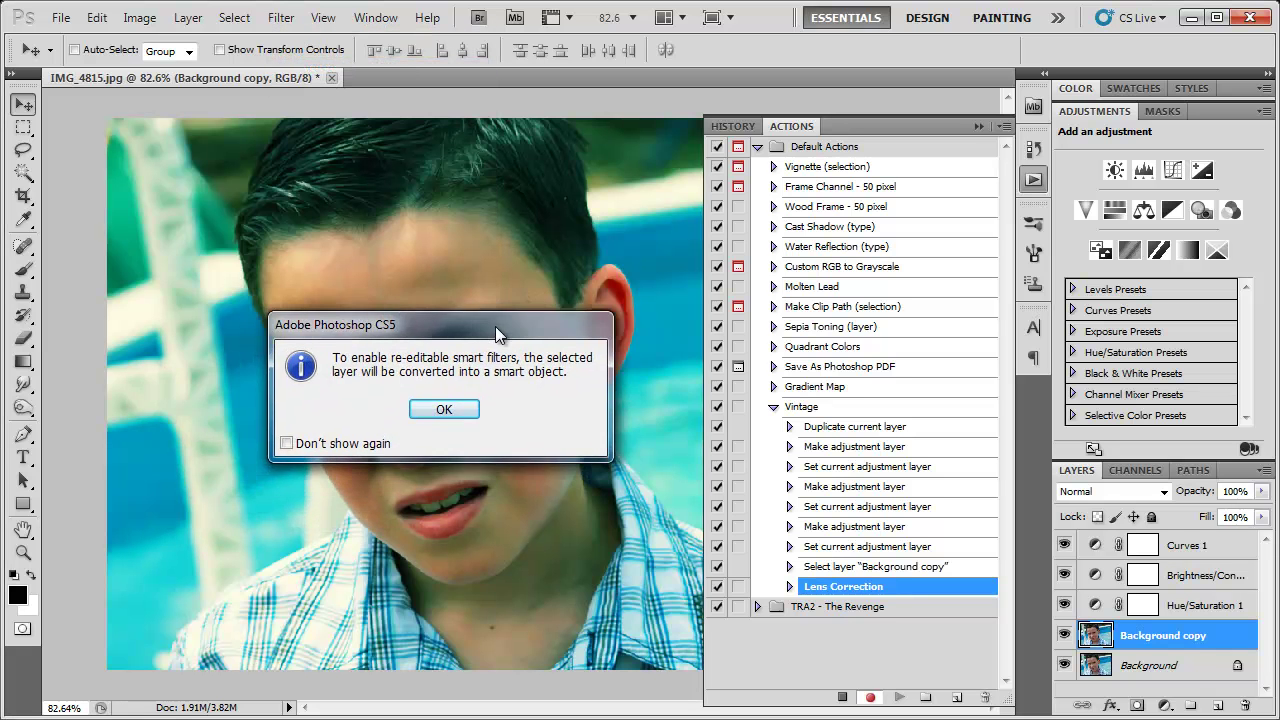
pyautogui.moveTo(495, 326); pyautogui.dragTo(578, 233)
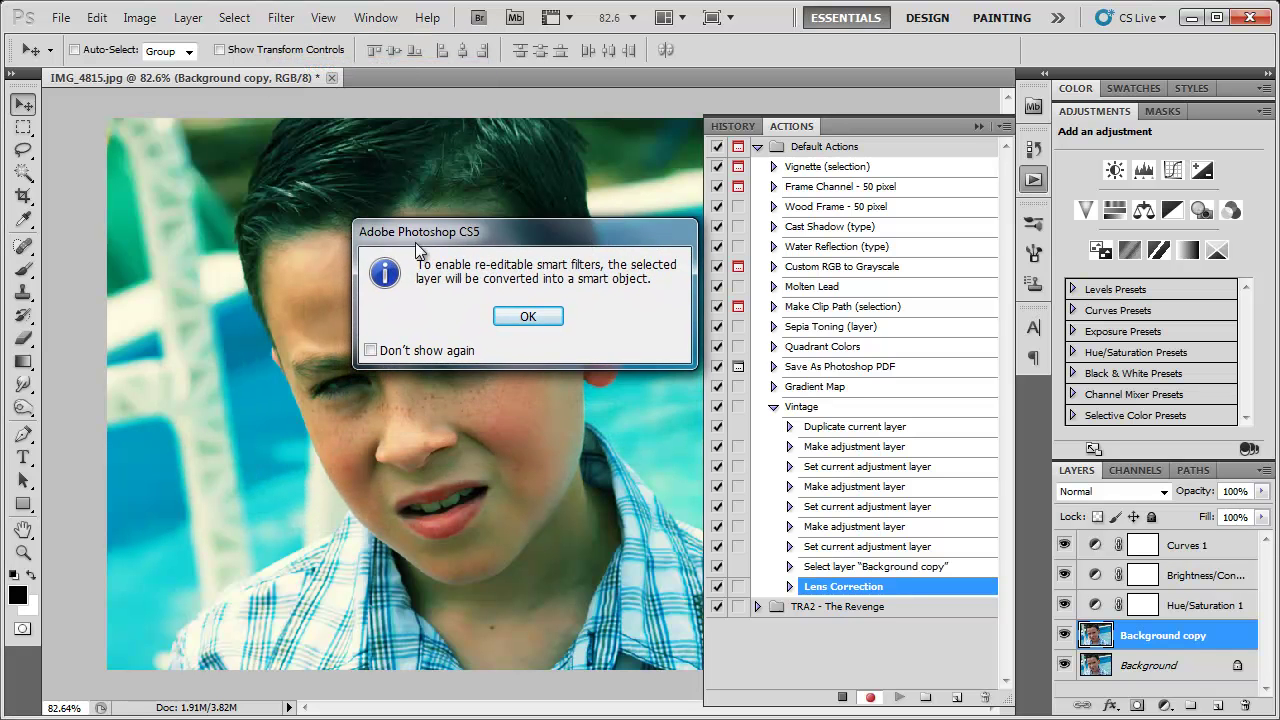
pyautogui.click(531, 314)
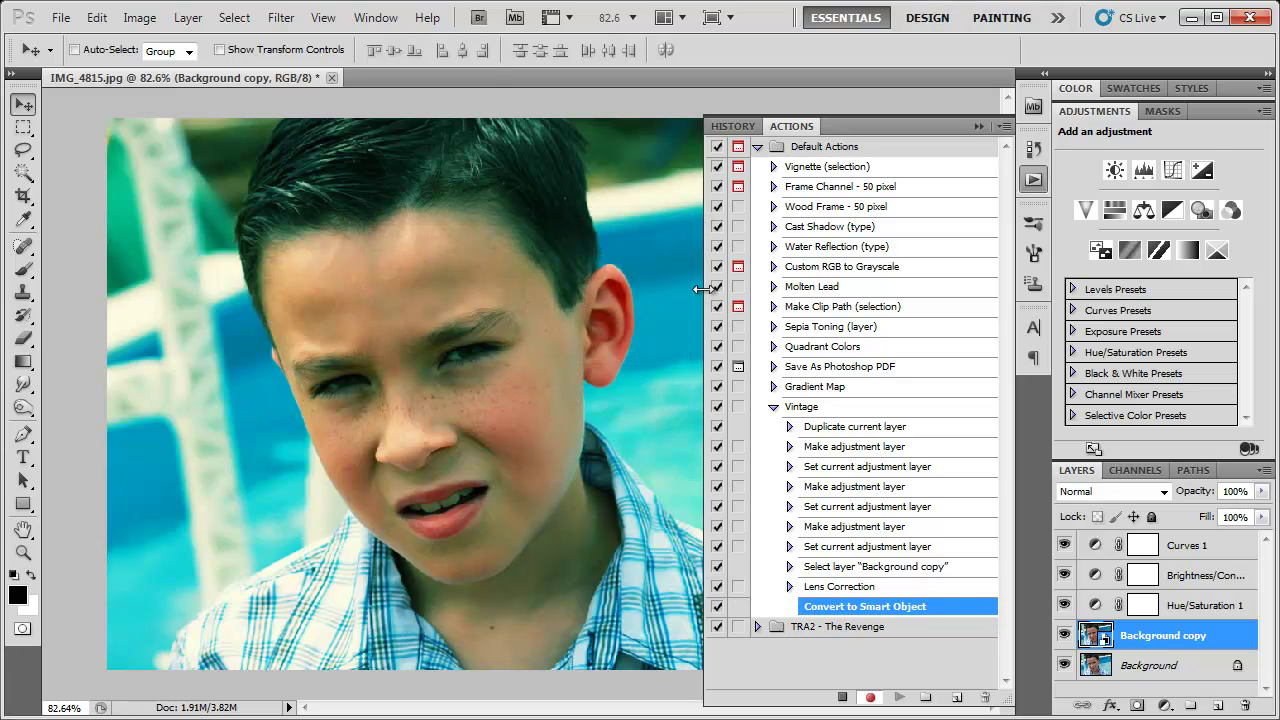
# - Apply a Lens Correction smart filter with a slight edge-darkening vignette from the Custom settings
pyautogui.click(281, 17)
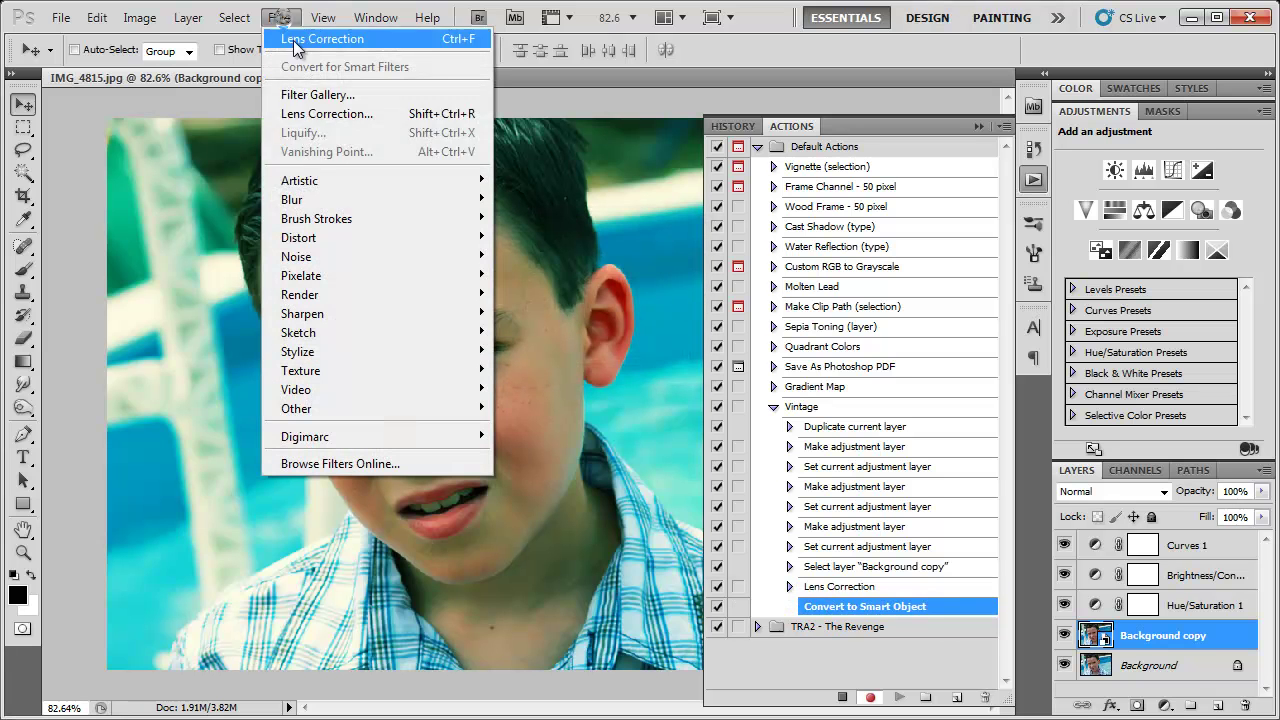
pyautogui.click(320, 114)
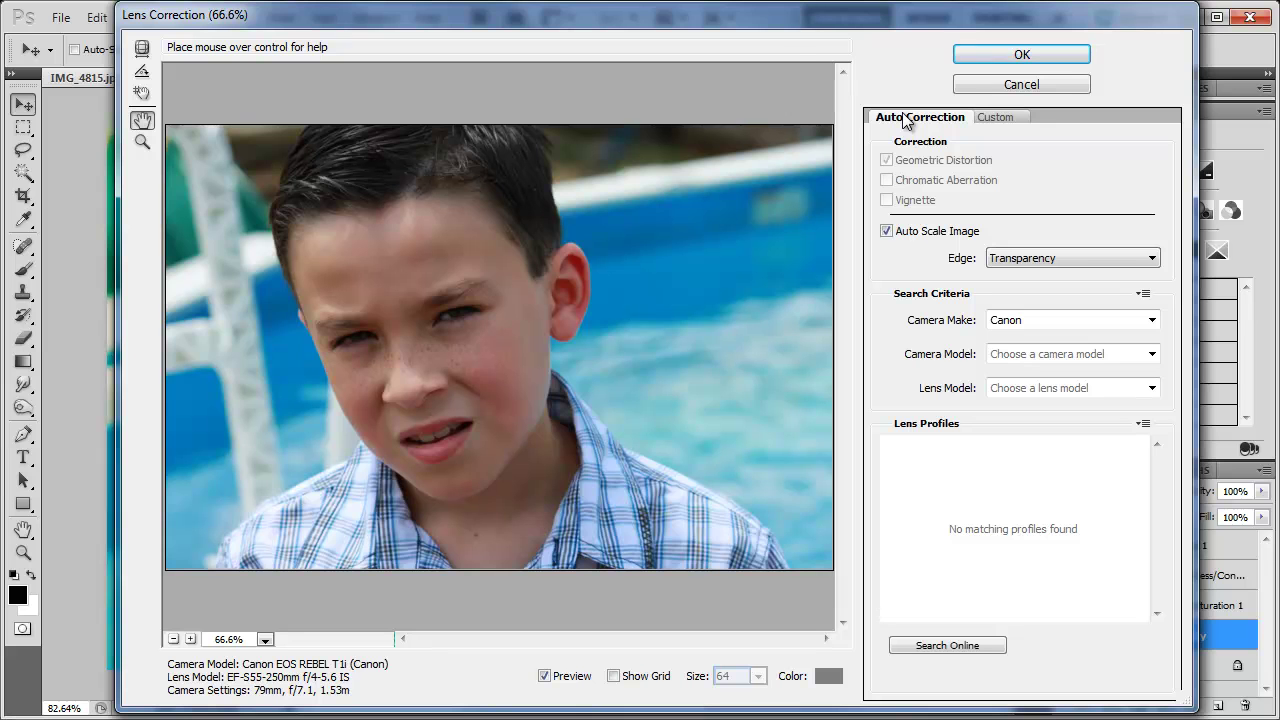
pyautogui.click(1002, 117)
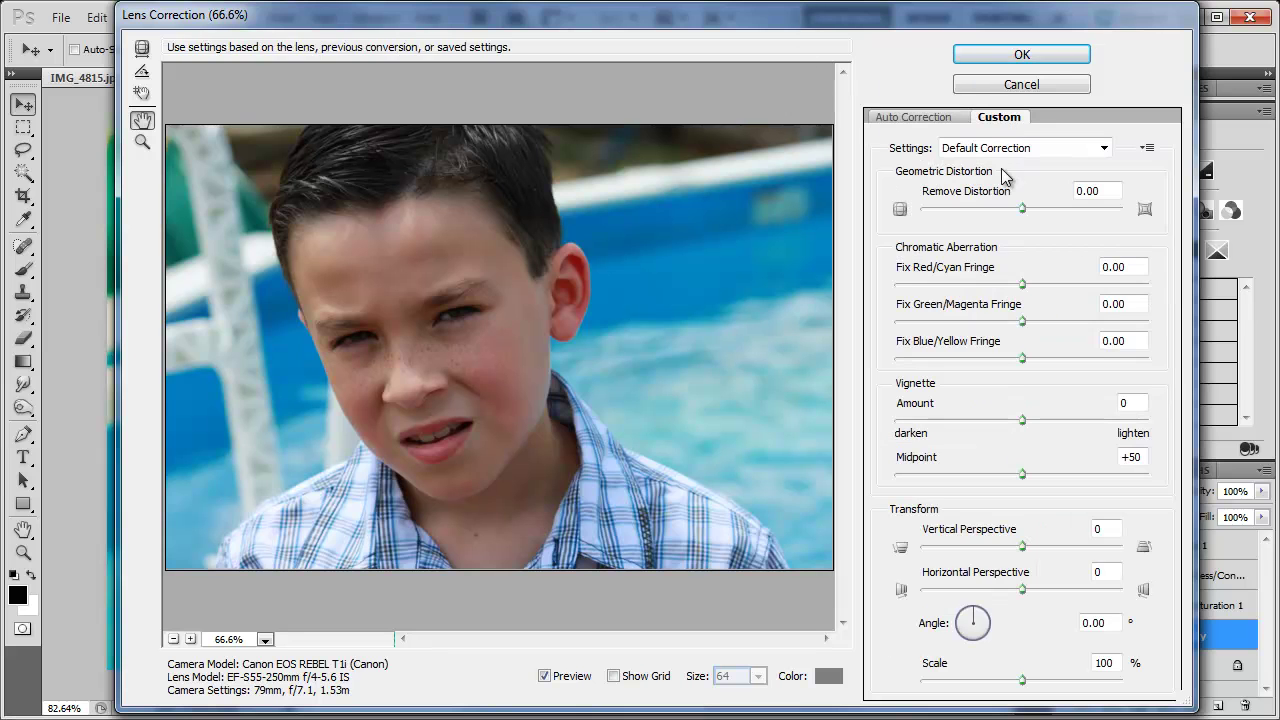
pyautogui.moveTo(1021, 419); pyautogui.dragTo(903, 420)
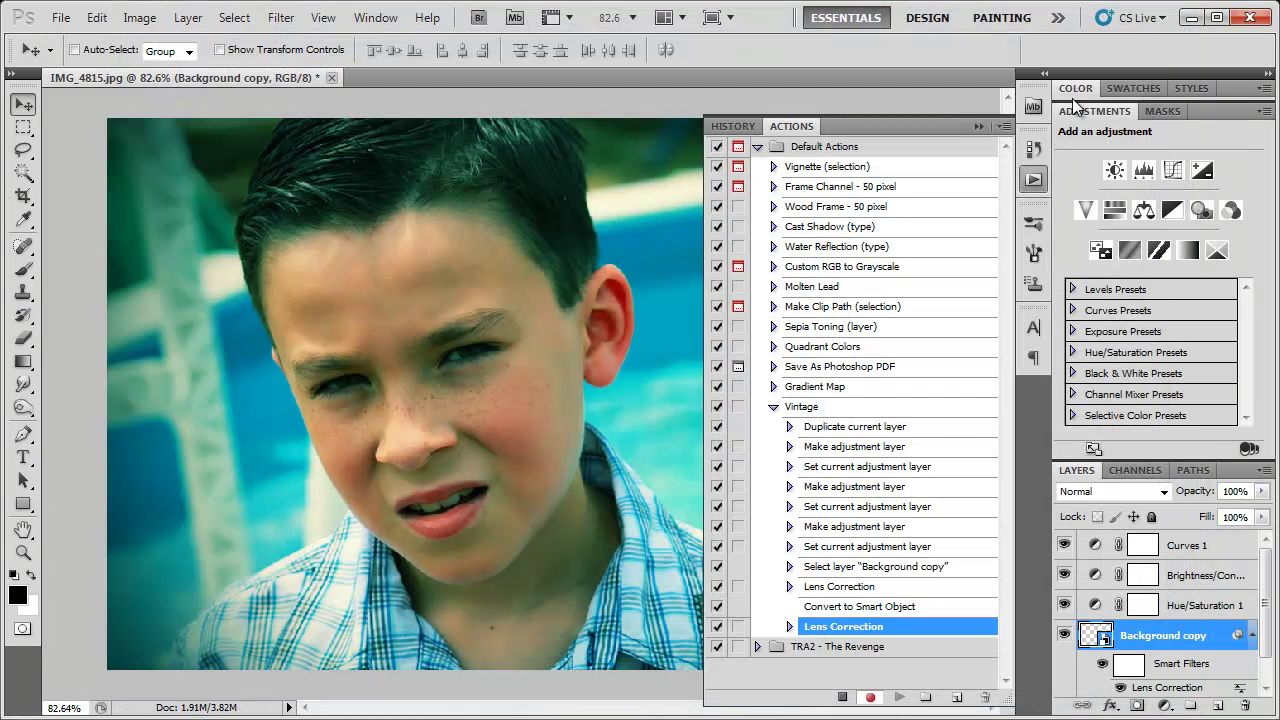
# - Fade the Lens Correction smart filter to 70% opacity
pyautogui.doubleClick(1201, 108)
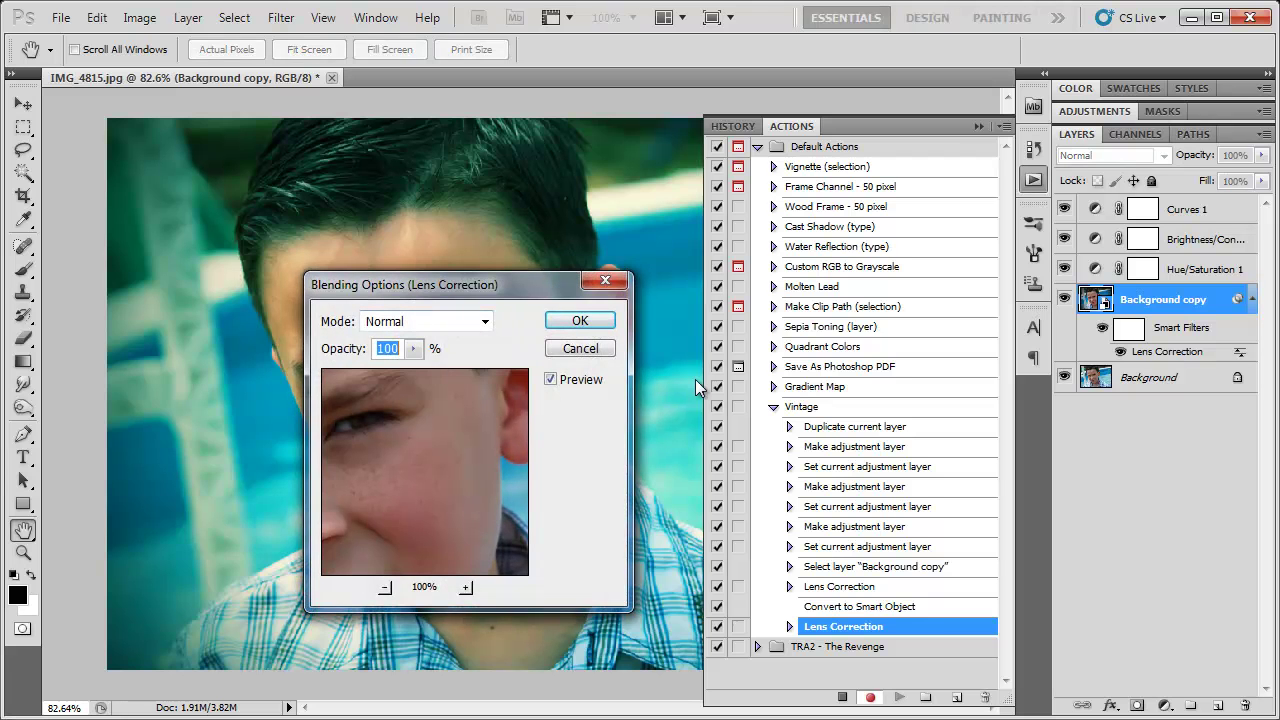
pyautogui.write('70')
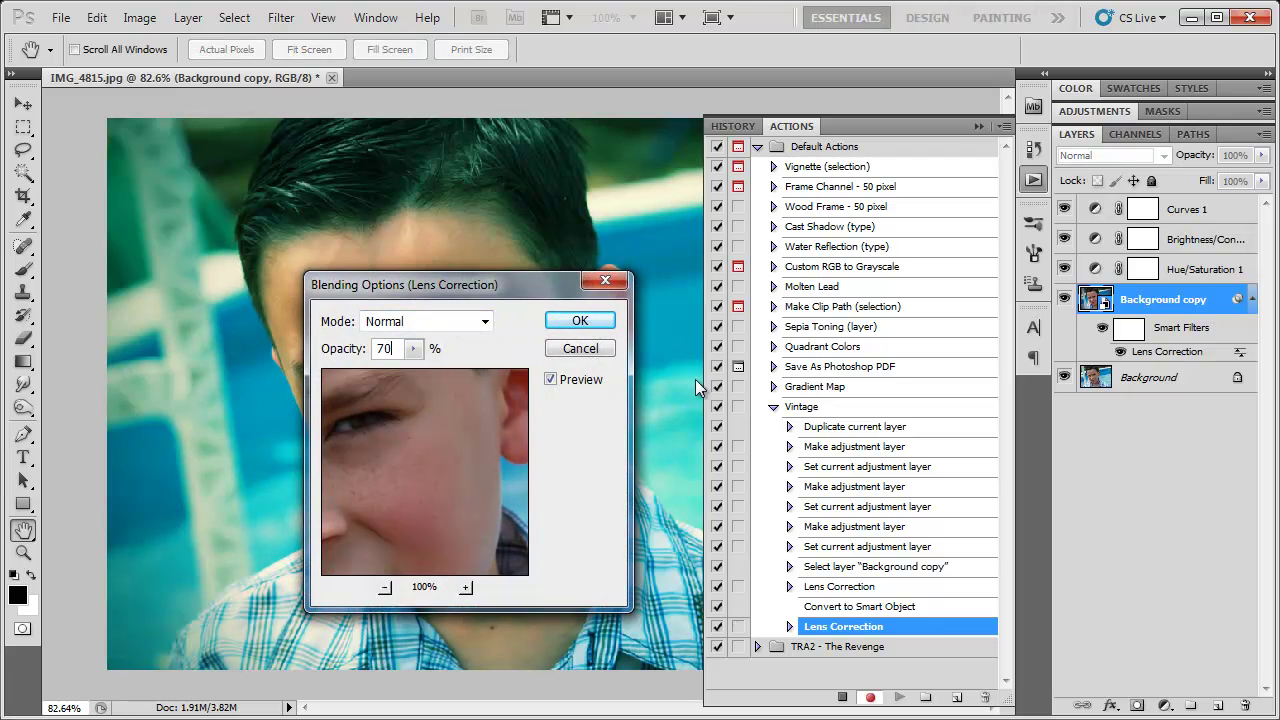
pyautogui.click(580, 320)
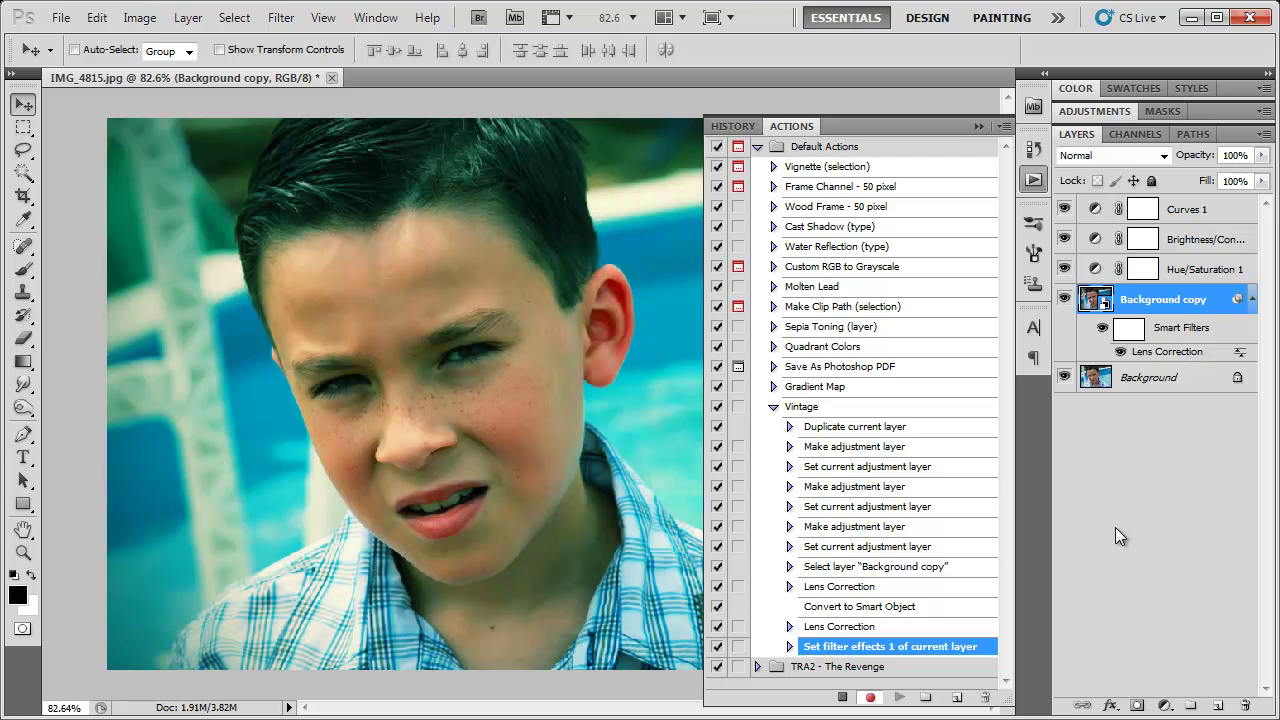
# - Add a colorized Hue/Saturation layer (hue 36, saturation 25) at 50% opacity
pyautogui.click(1164, 705)
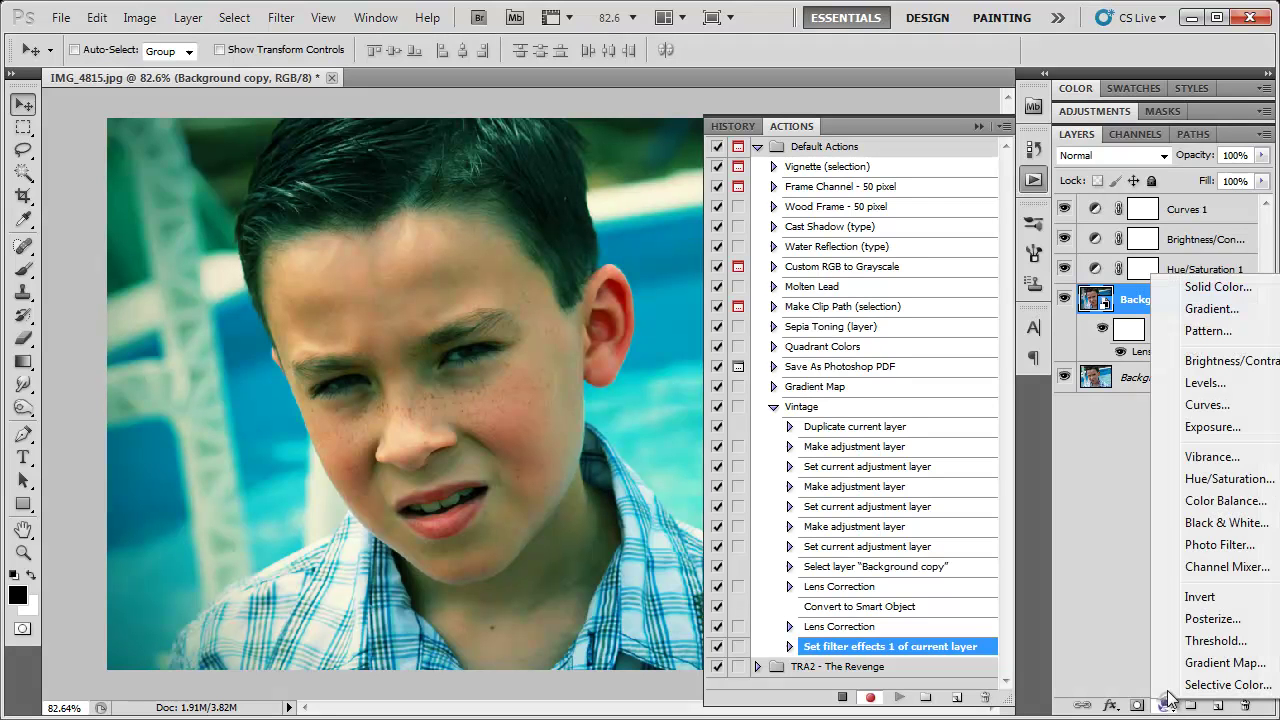
pyautogui.click(1213, 481)
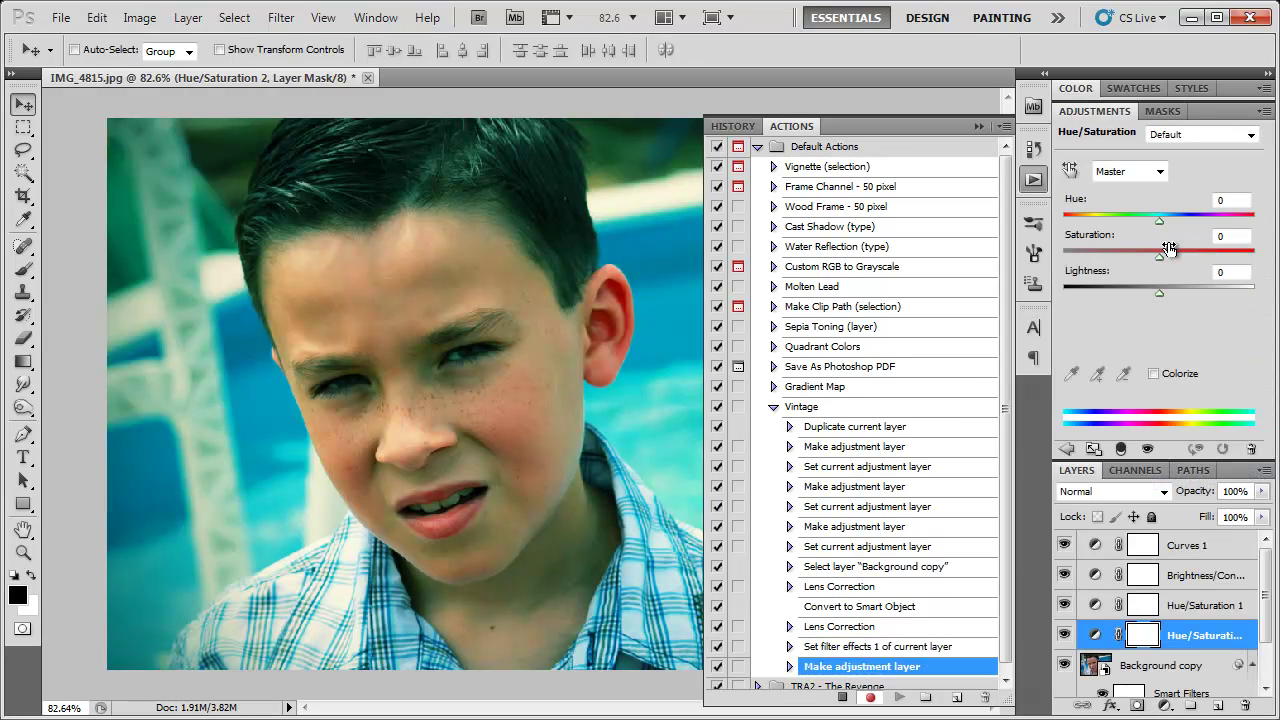
pyautogui.click(1154, 373)
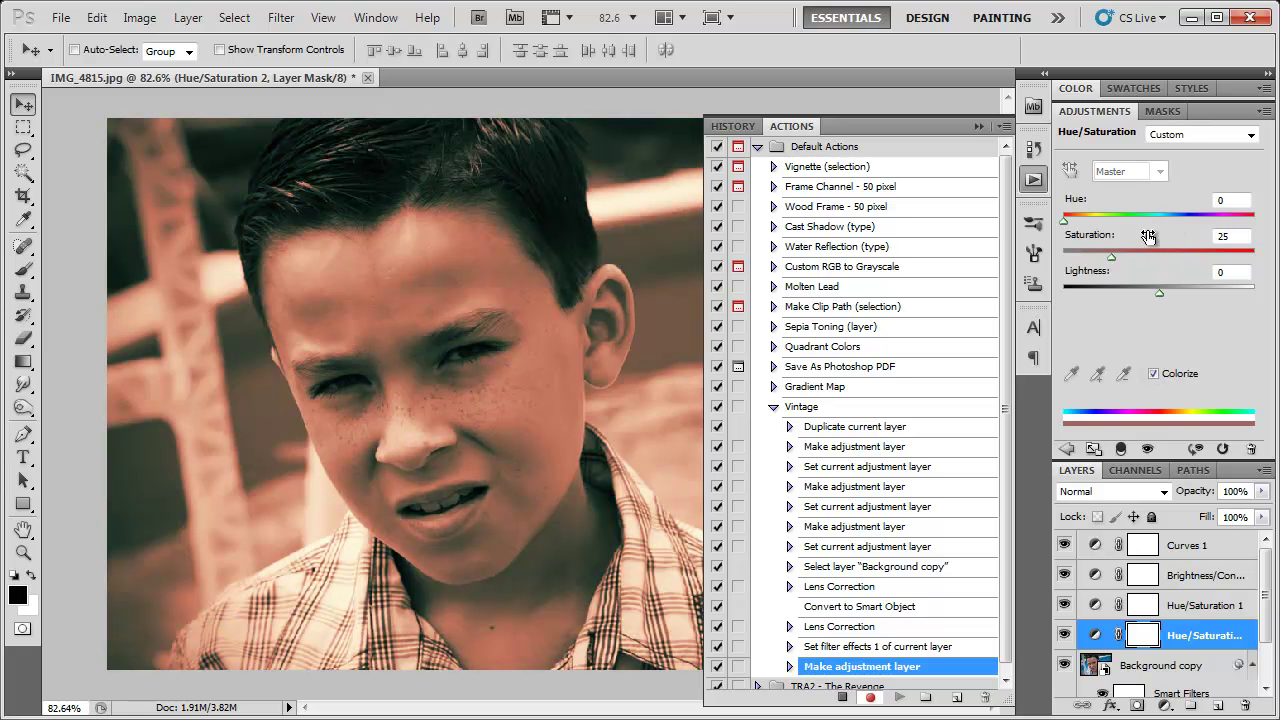
pyautogui.moveTo(1064, 220); pyautogui.dragTo(1083, 222)
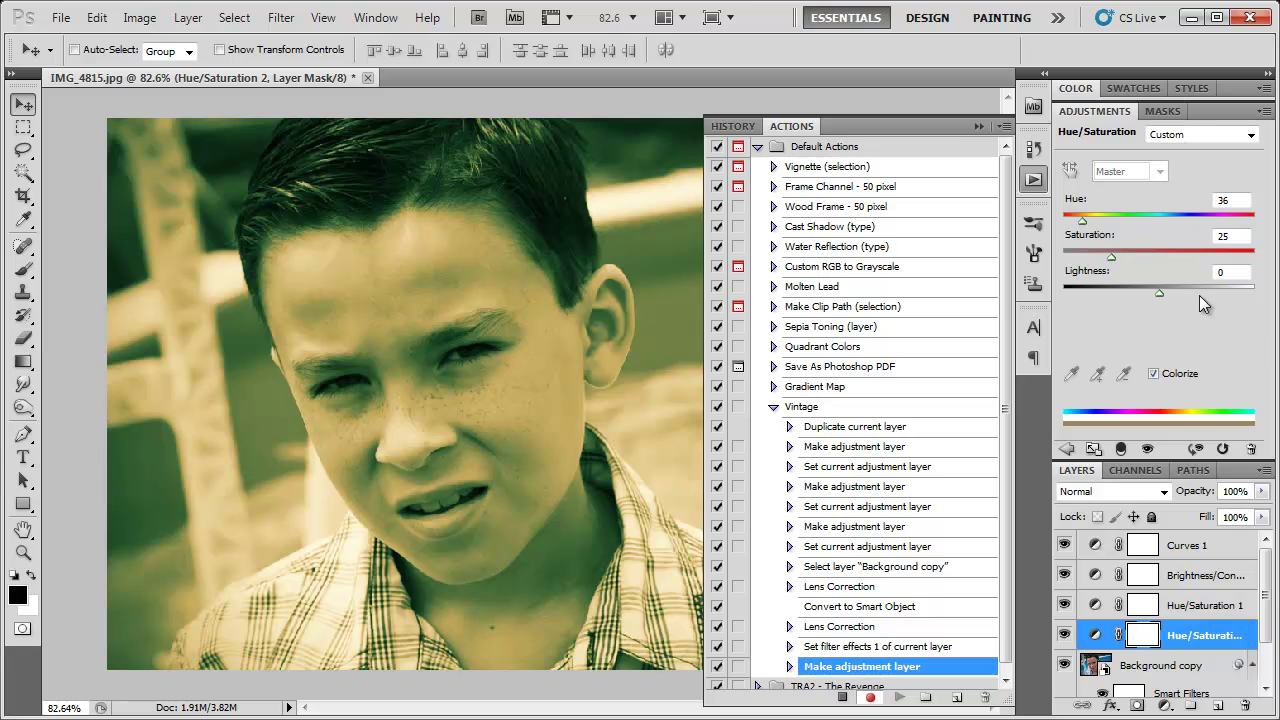
pyautogui.moveTo(1198, 492); pyautogui.dragTo(1150, 496)
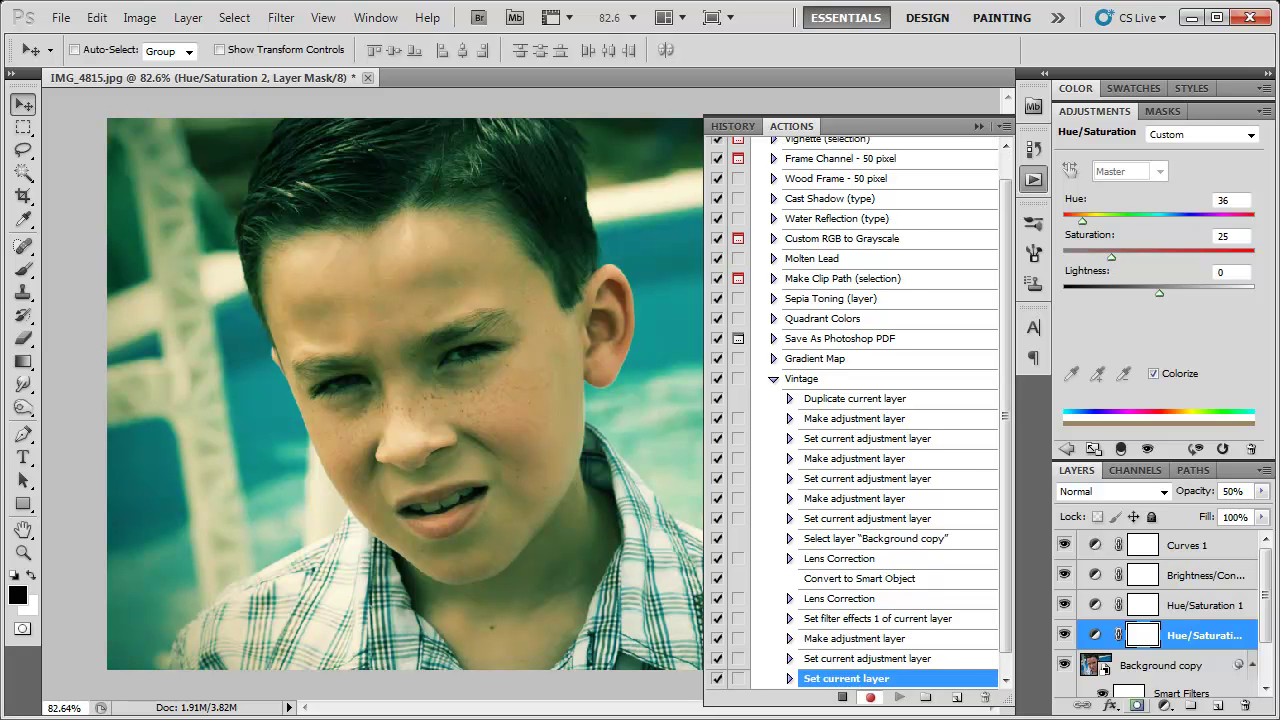
# - Add a magenta (#ff00ae) Solid Color fill layer and fade it to 5% opacity
pyautogui.click(1165, 707)
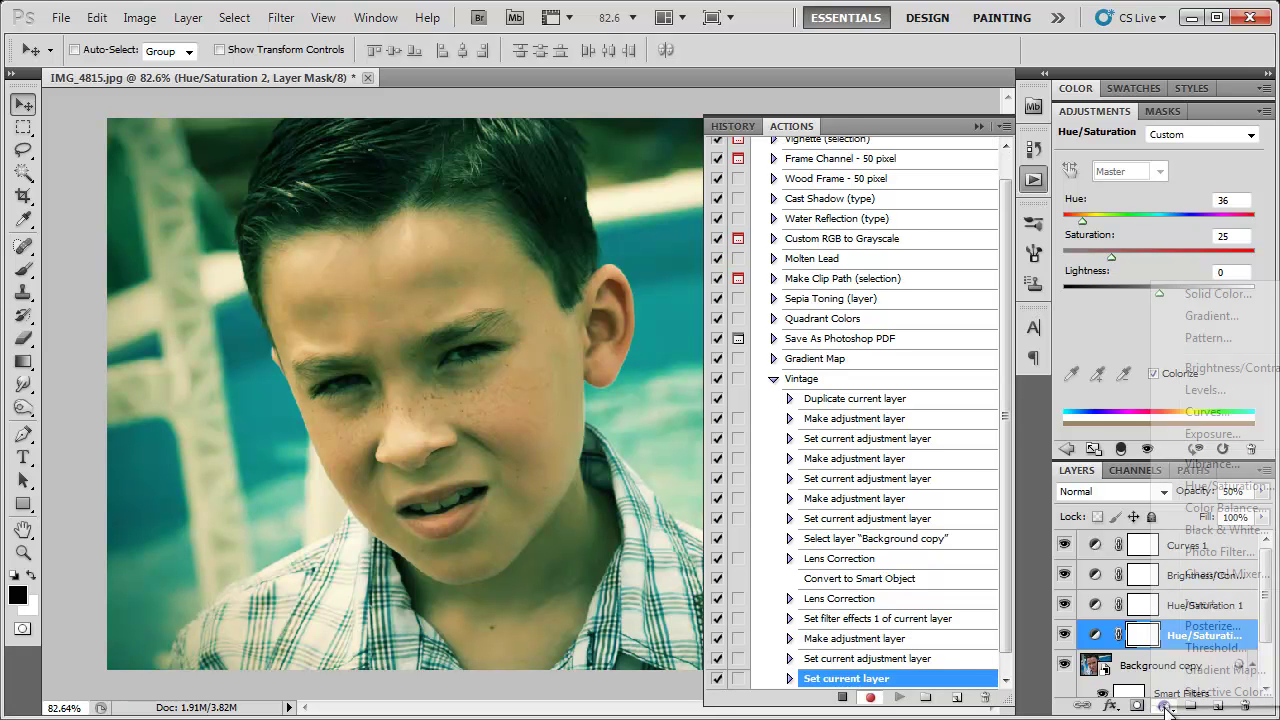
pyautogui.click(1216, 291)
pyautogui.click(903, 374)
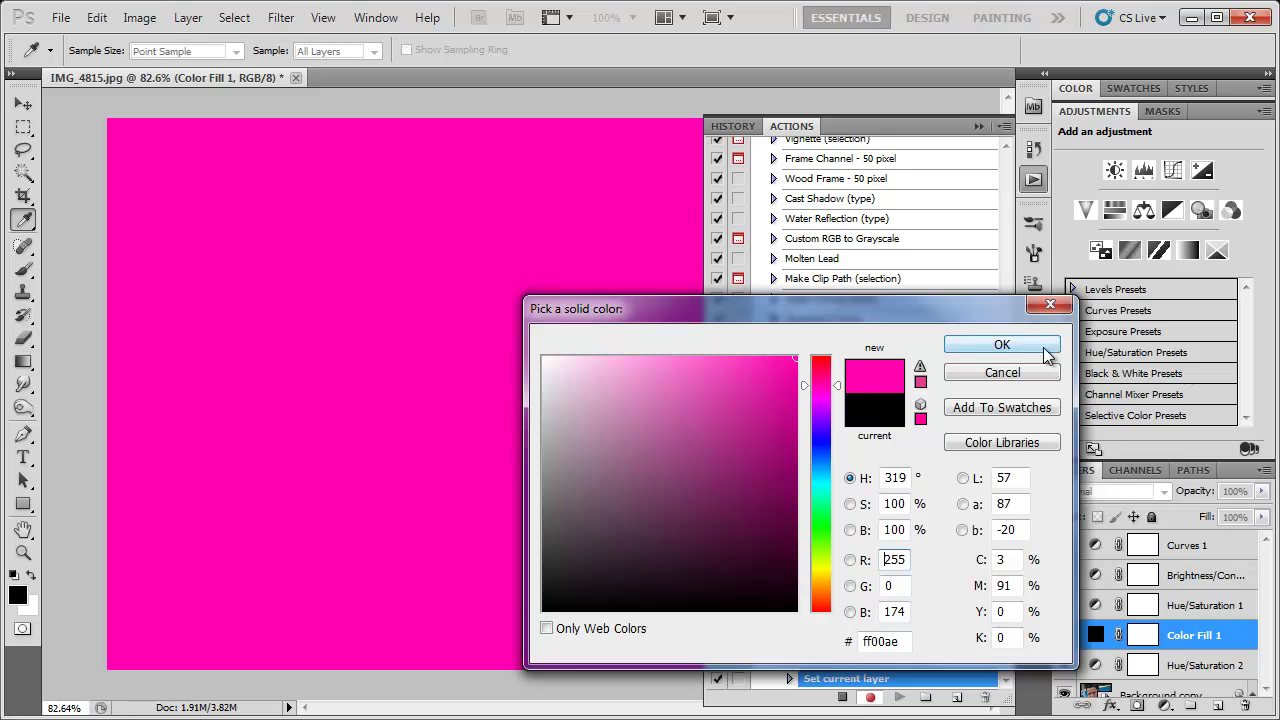
pyautogui.click(970, 343)
pyautogui.moveTo(1200, 491); pyautogui.dragTo(1100, 492)
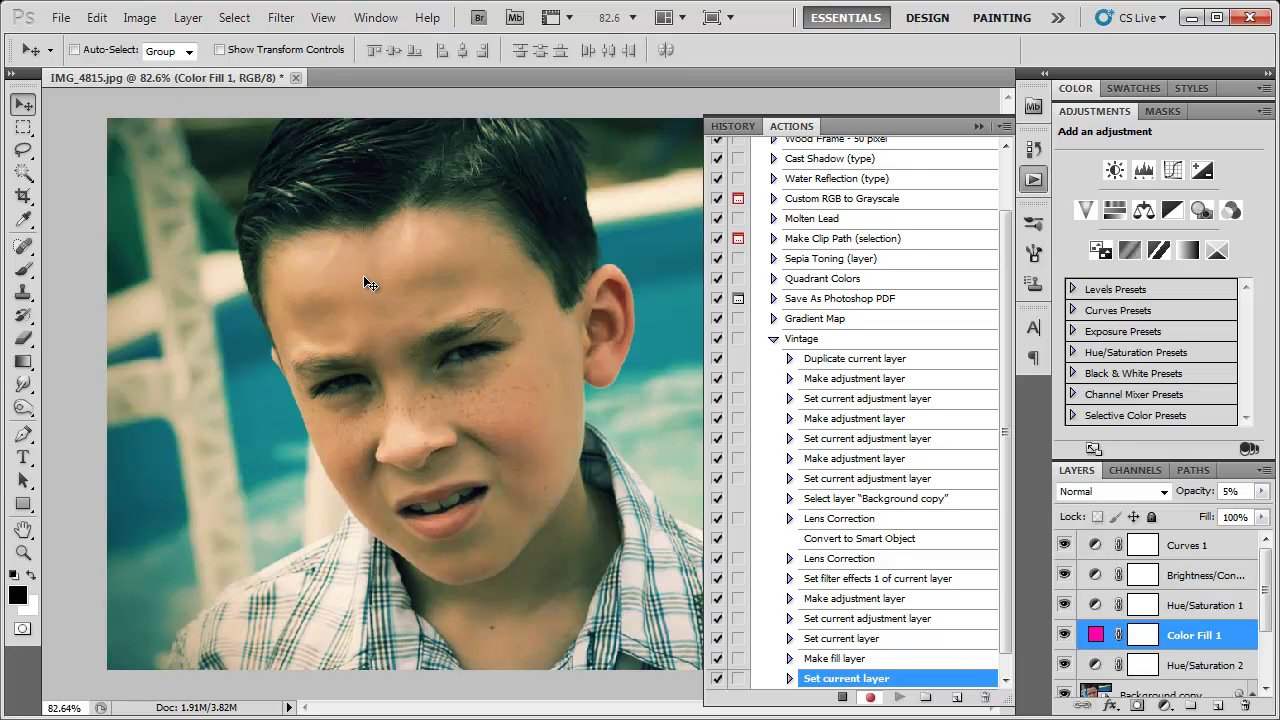
# - Save the photo as IMG_4815.psd in the Action folder with Maximize Compatibility
pyautogui.click(60, 20)
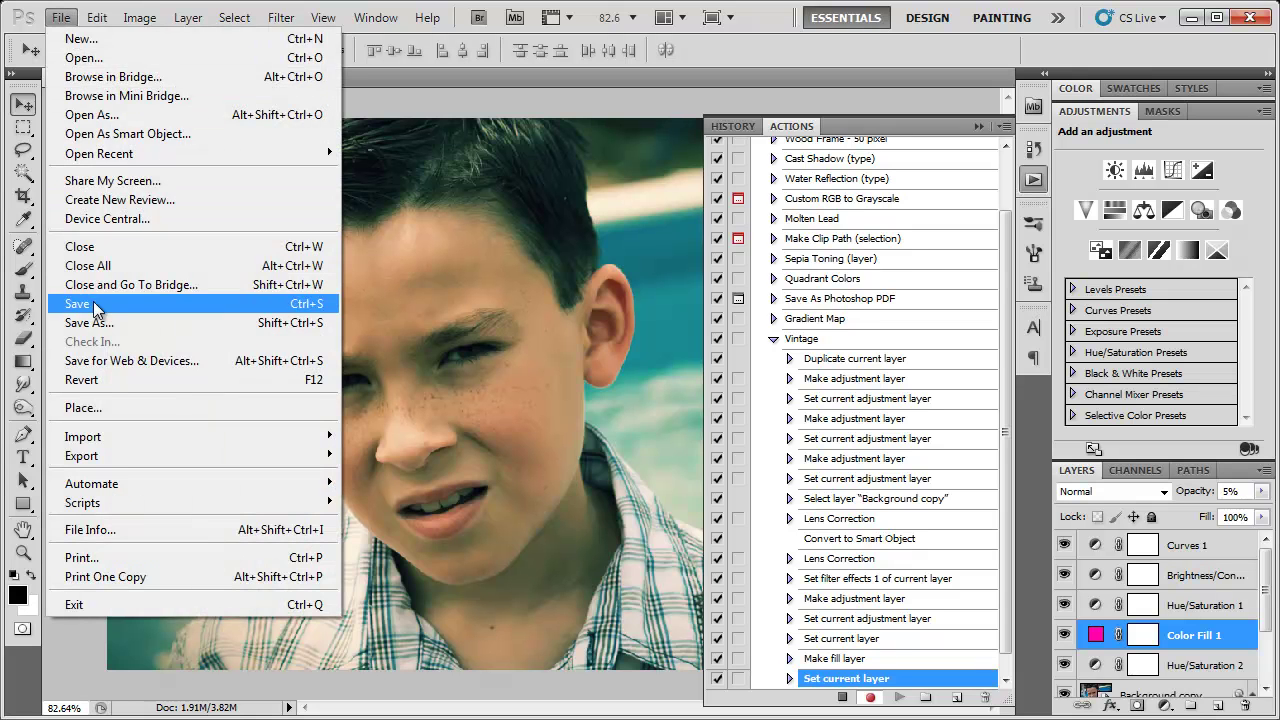
pyautogui.click(93, 323)
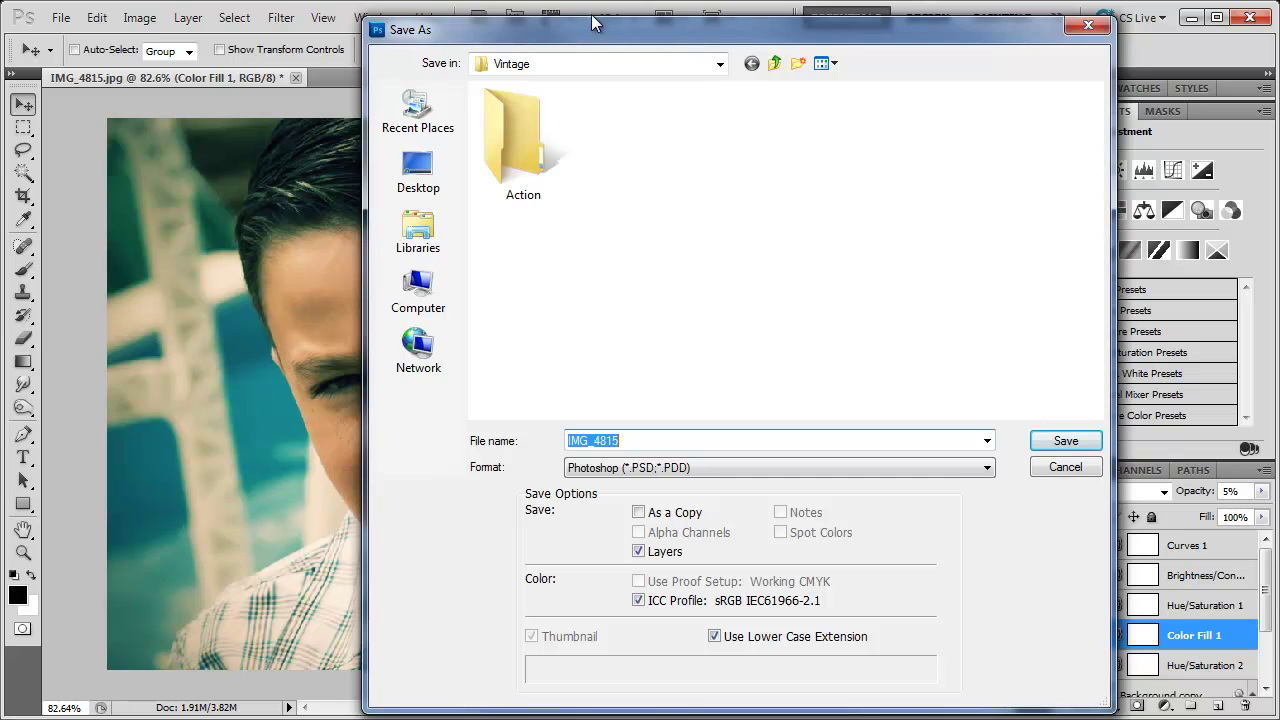
pyautogui.moveTo(588, 17); pyautogui.dragTo(529, 70)
pyautogui.doubleClick(468, 200)
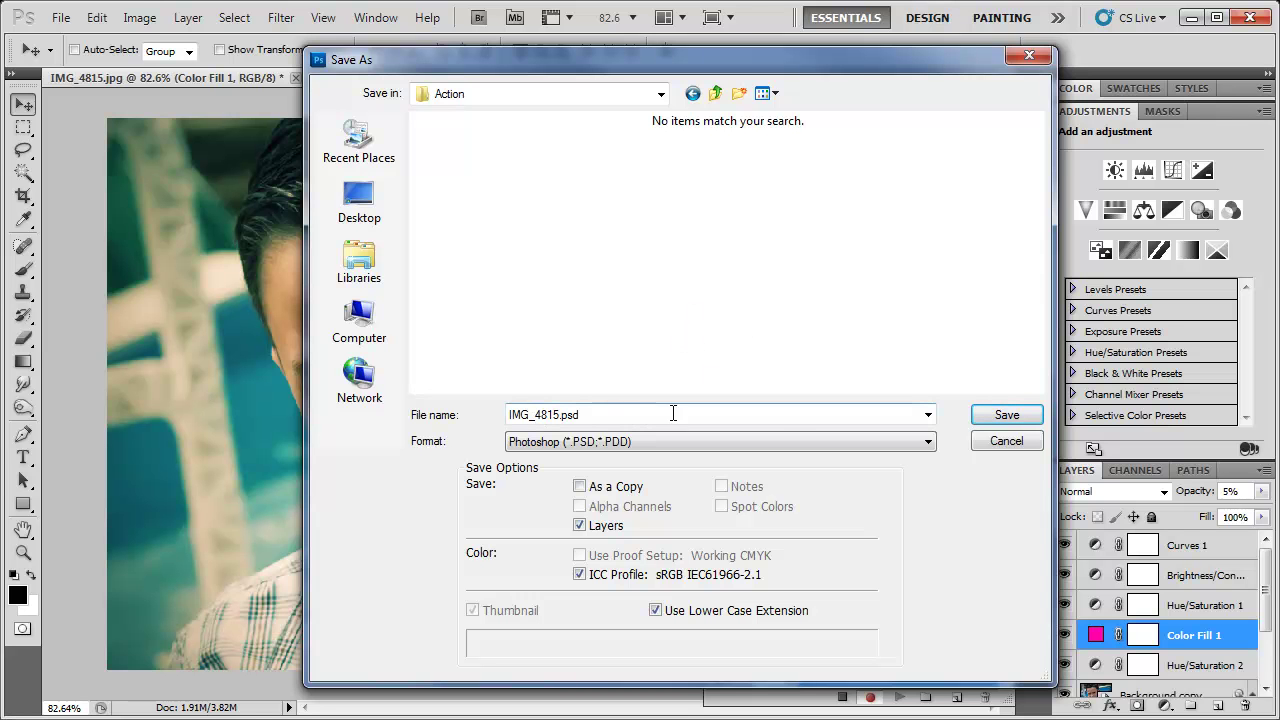
pyautogui.click(1006, 416)
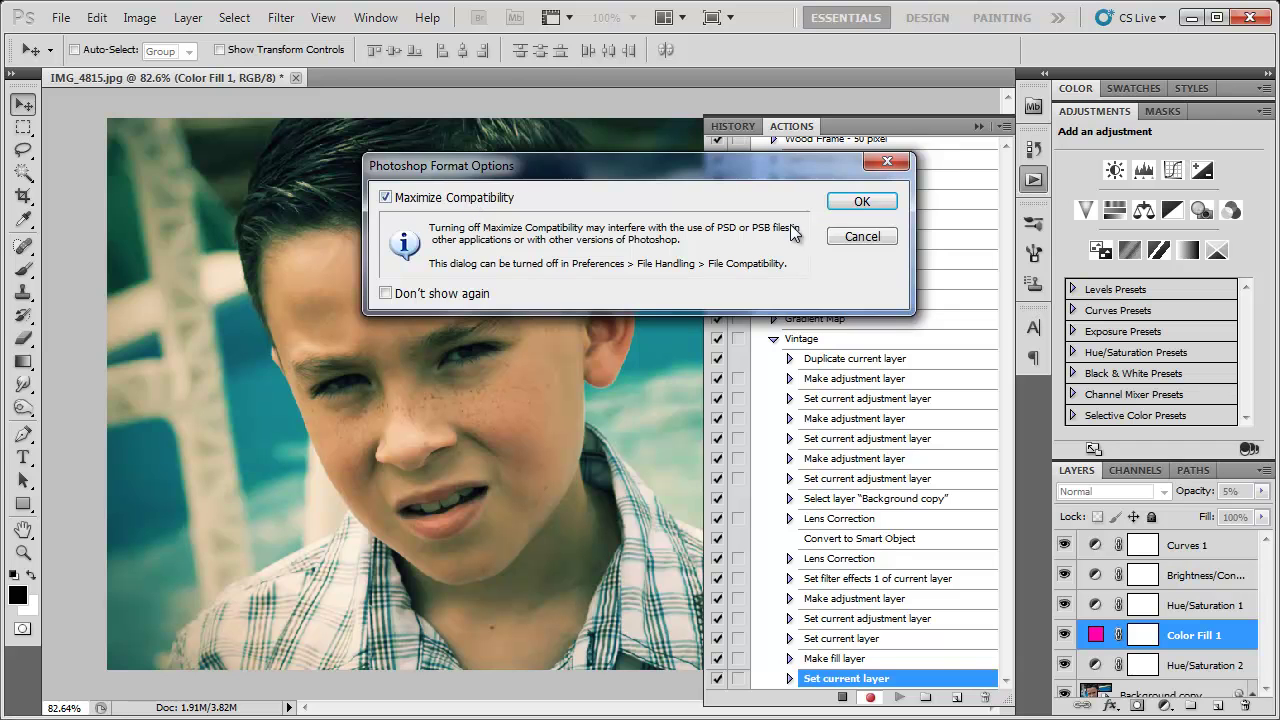
pyautogui.click(861, 201)
# - Save a JPEG copy, IMG_4815.jpg, at maximum quality
pyautogui.click(61, 17)
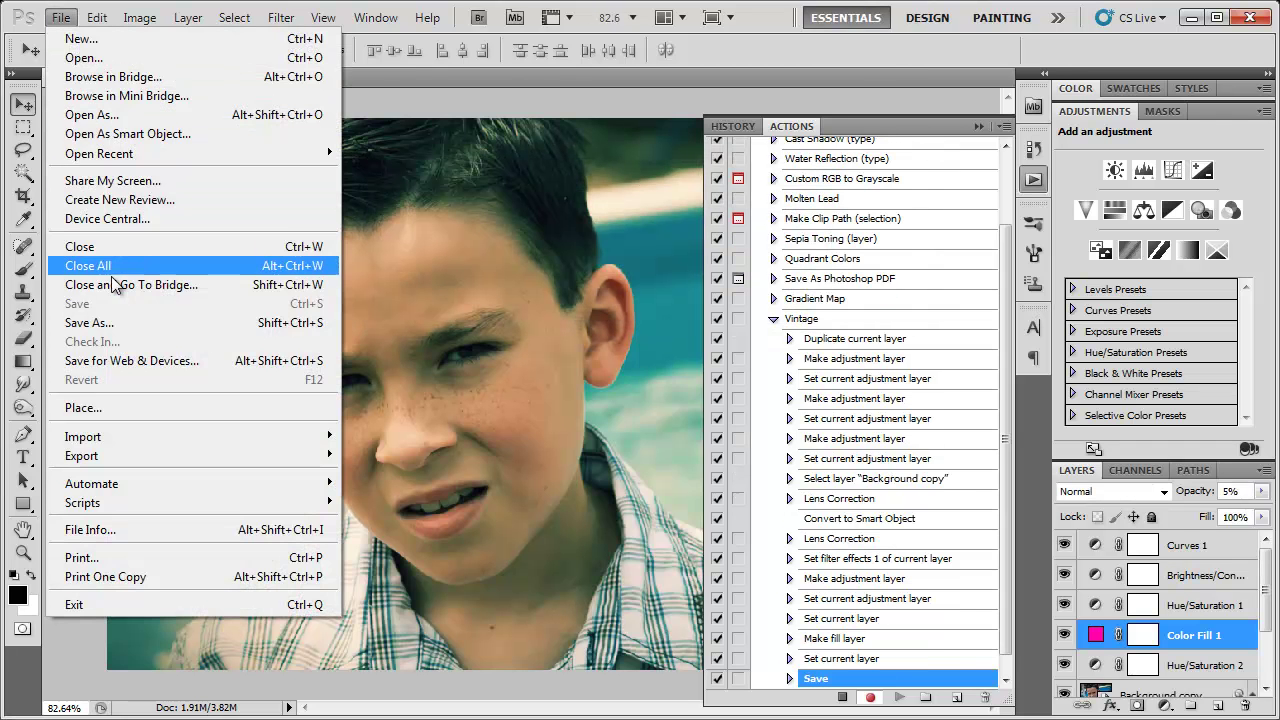
pyautogui.click(100, 322)
pyautogui.click(670, 444)
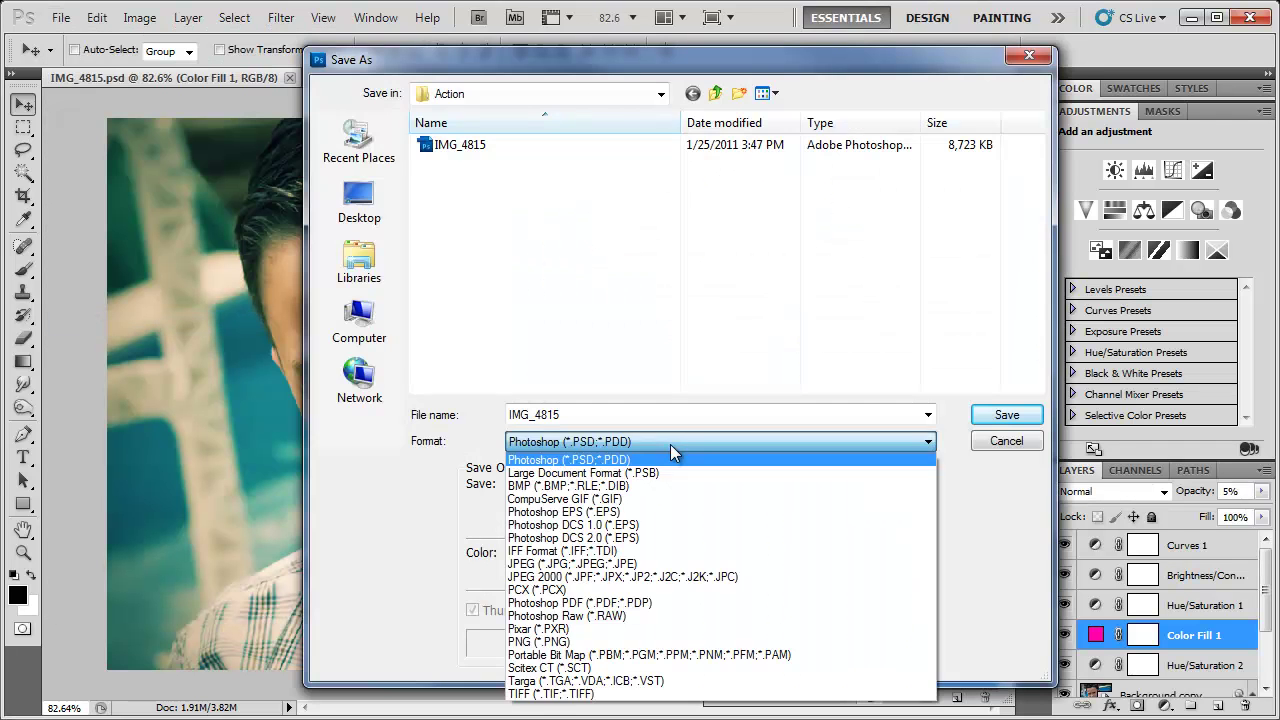
pyautogui.click(650, 564)
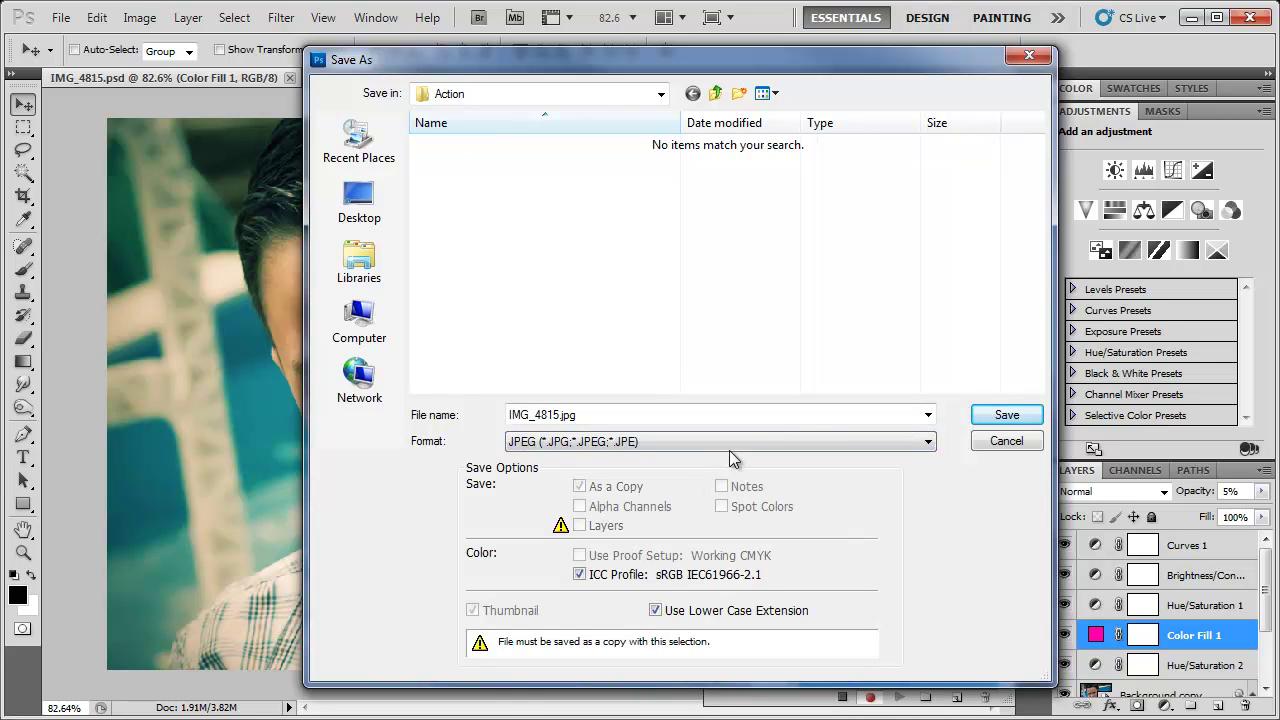
pyautogui.click(1006, 414)
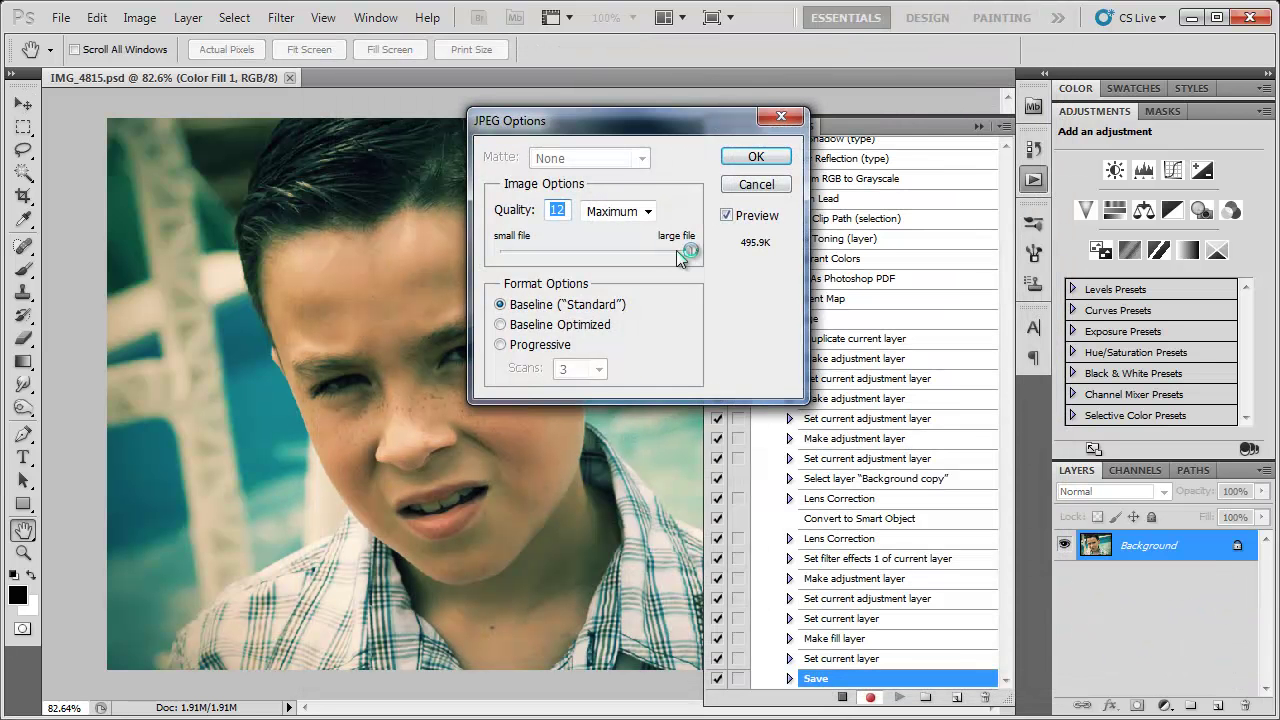
pyautogui.click(756, 157)
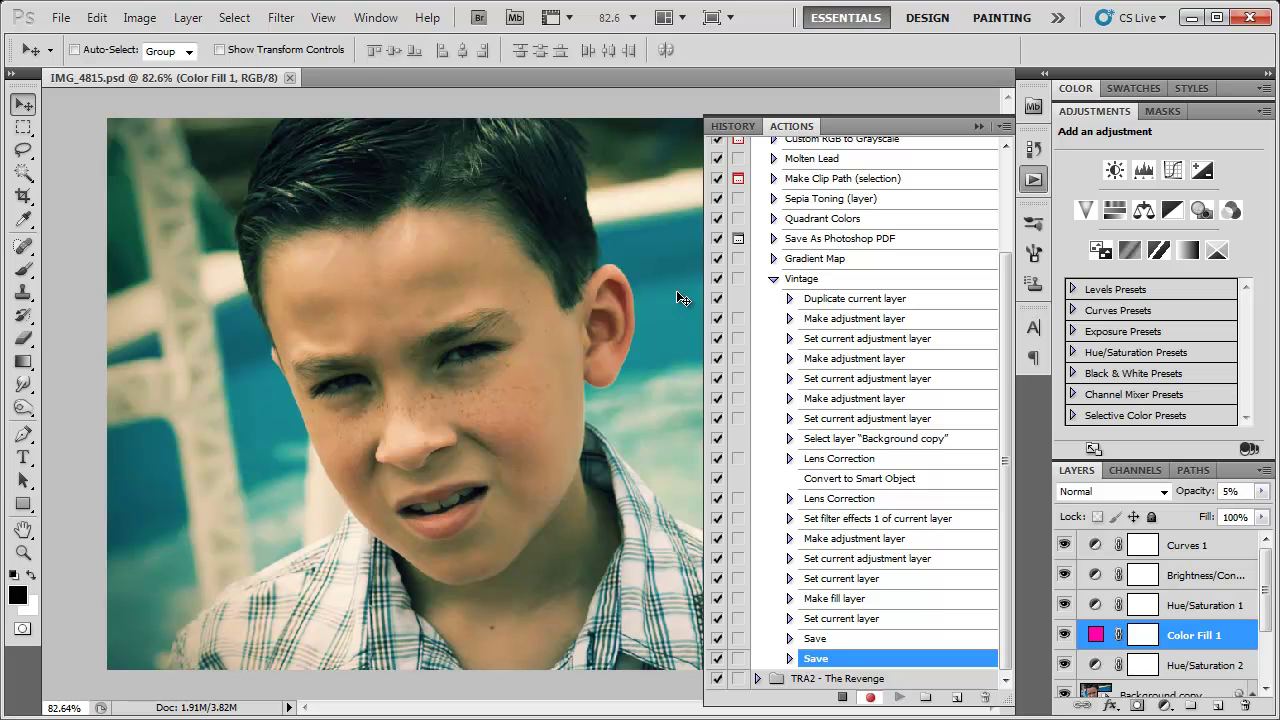
# - Stop recording, collapse the Vintage action's step list and select the Vintage action
pyautogui.click(842, 697)
pyautogui.click(775, 281)
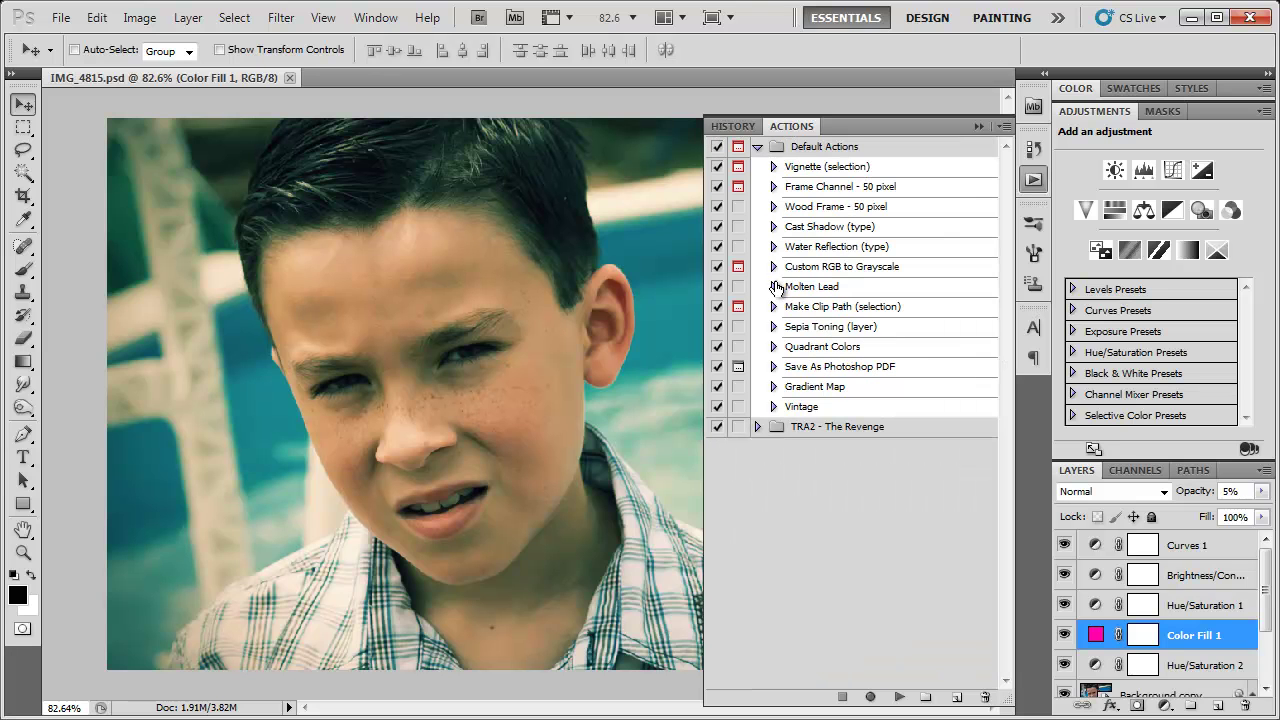
pyautogui.click(806, 408)
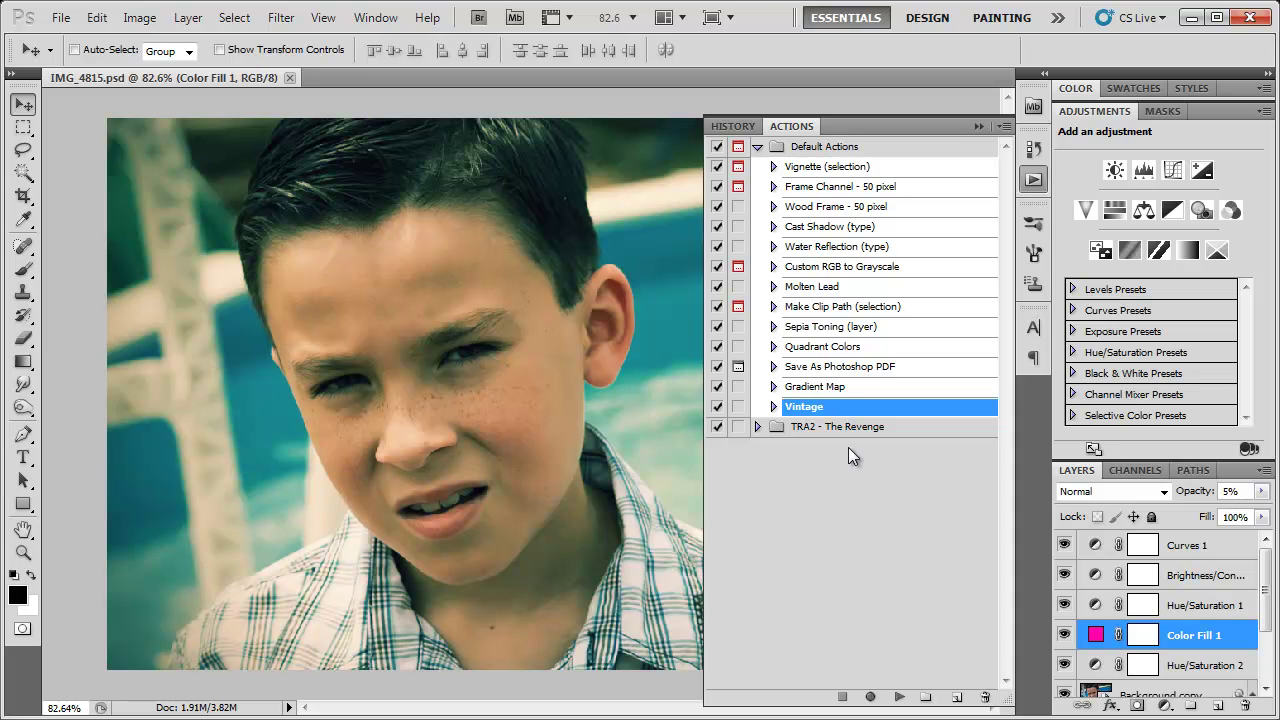
pyautogui.moveTo(806, 416); pyautogui.dragTo(818, 499)
# - Open Batch and set it to play Vintage on J:\Vintage\, saving into J:\Vintage\Action\
pyautogui.click(61, 17)
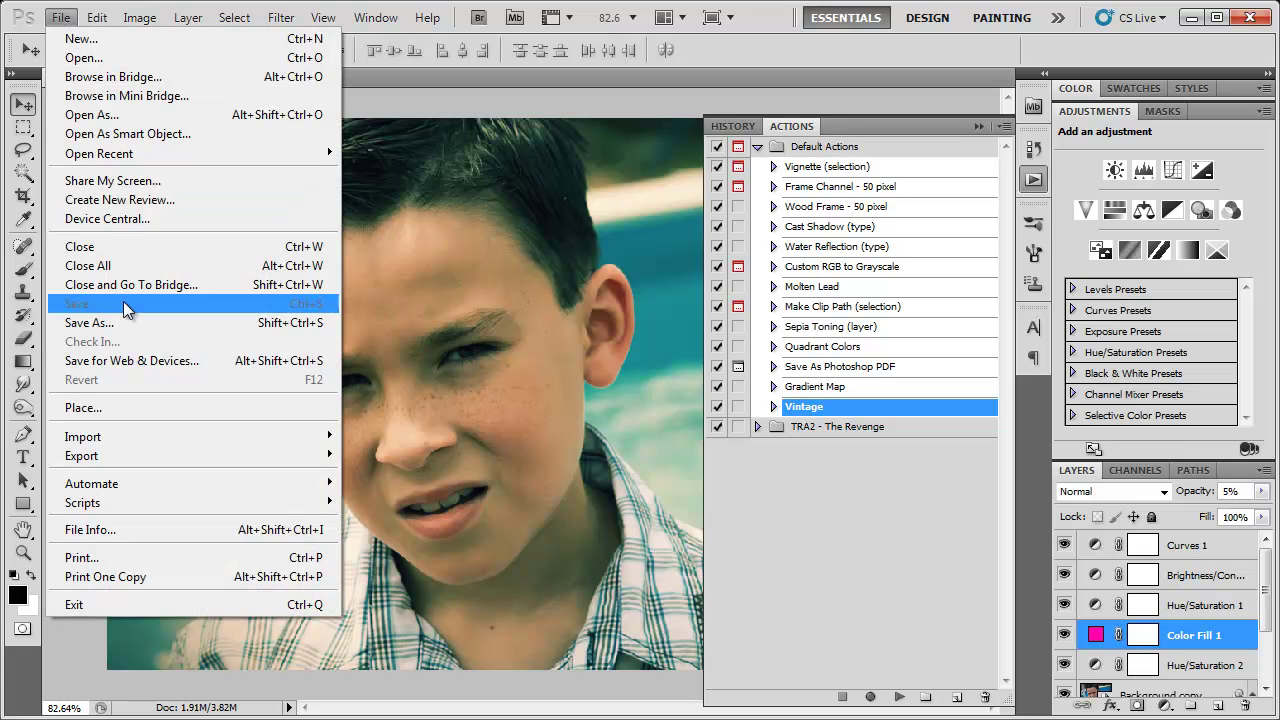
pyautogui.moveTo(178, 479)
pyautogui.click(368, 484)
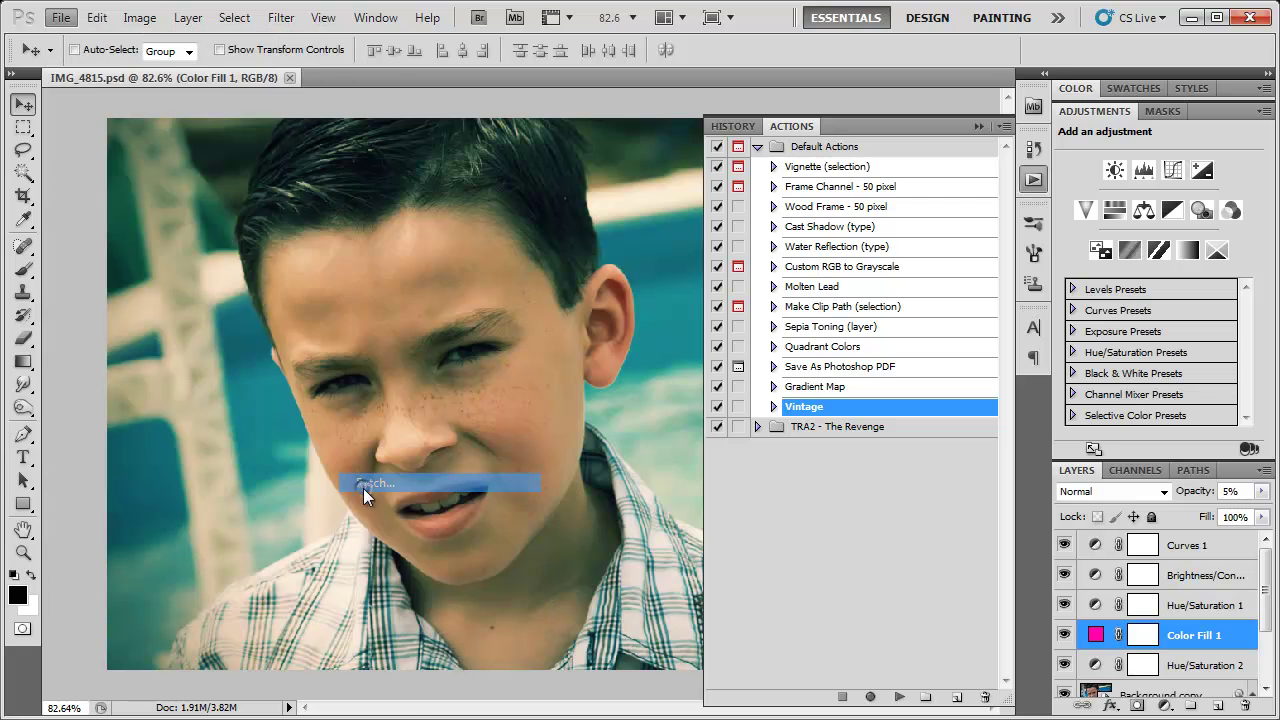
pyautogui.moveTo(405, 14); pyautogui.dragTo(375, 53)
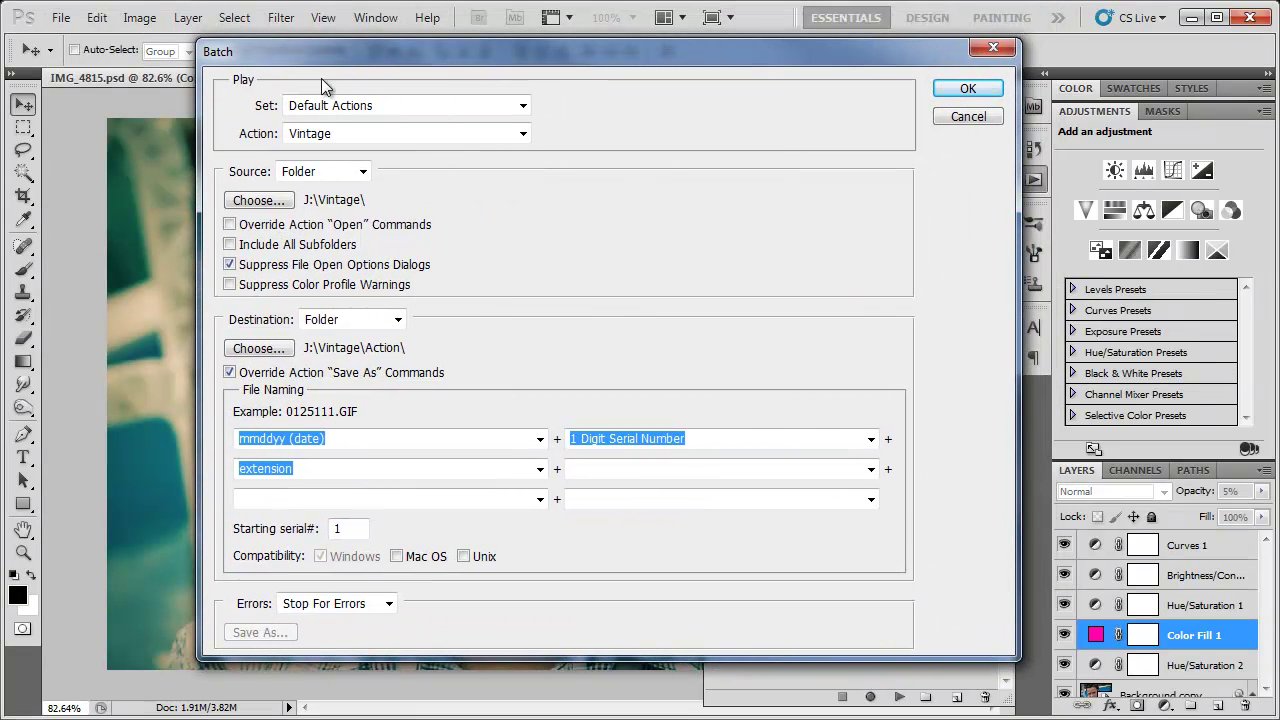
pyautogui.click(323, 136)
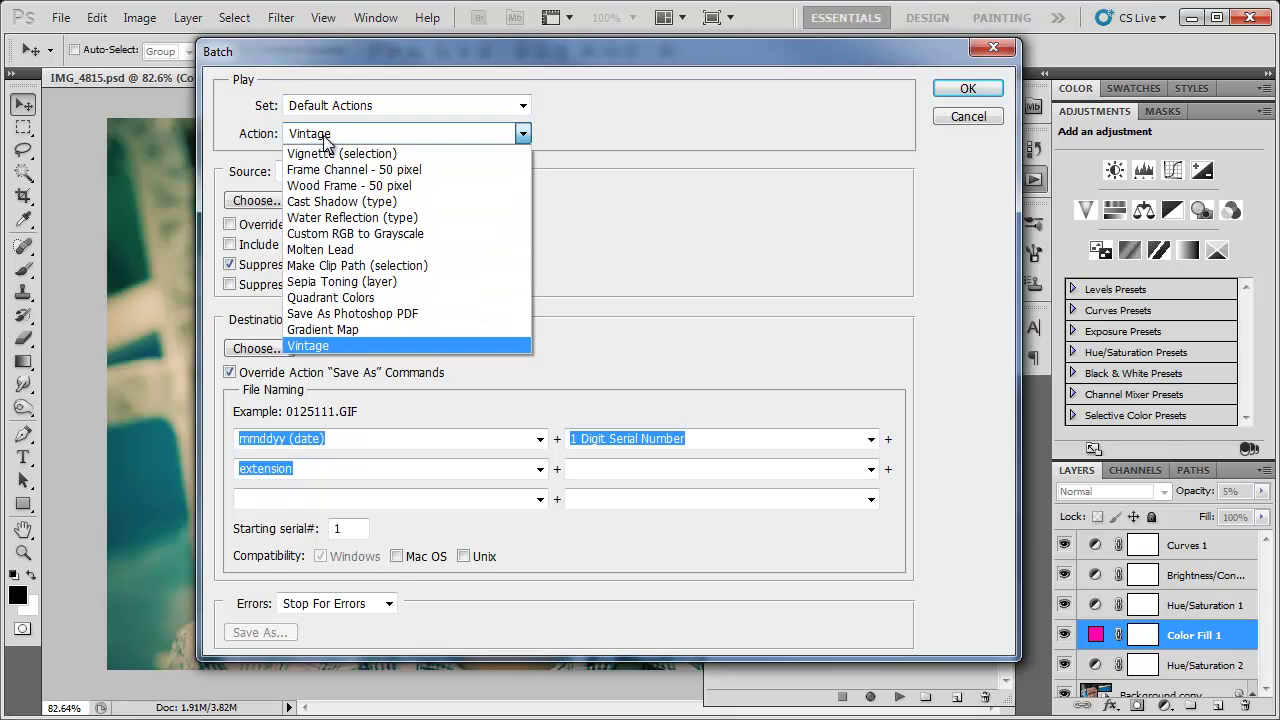
pyautogui.click(339, 347)
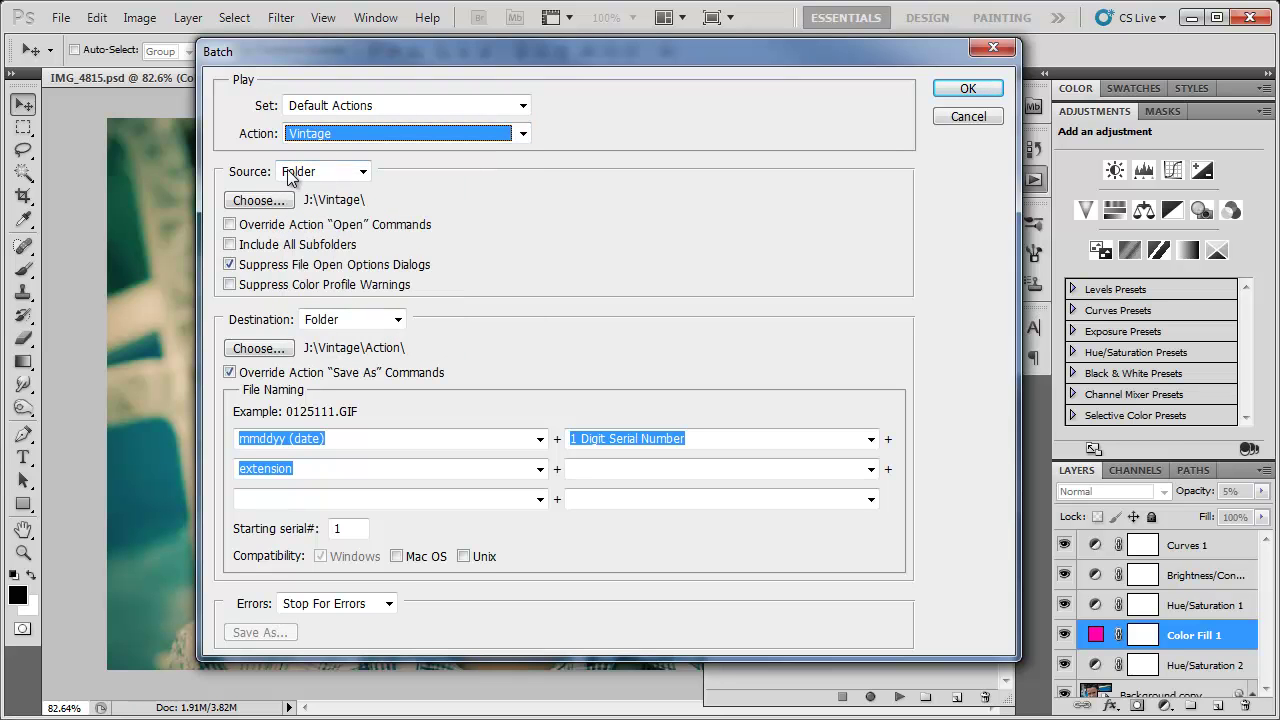
pyautogui.click(279, 202)
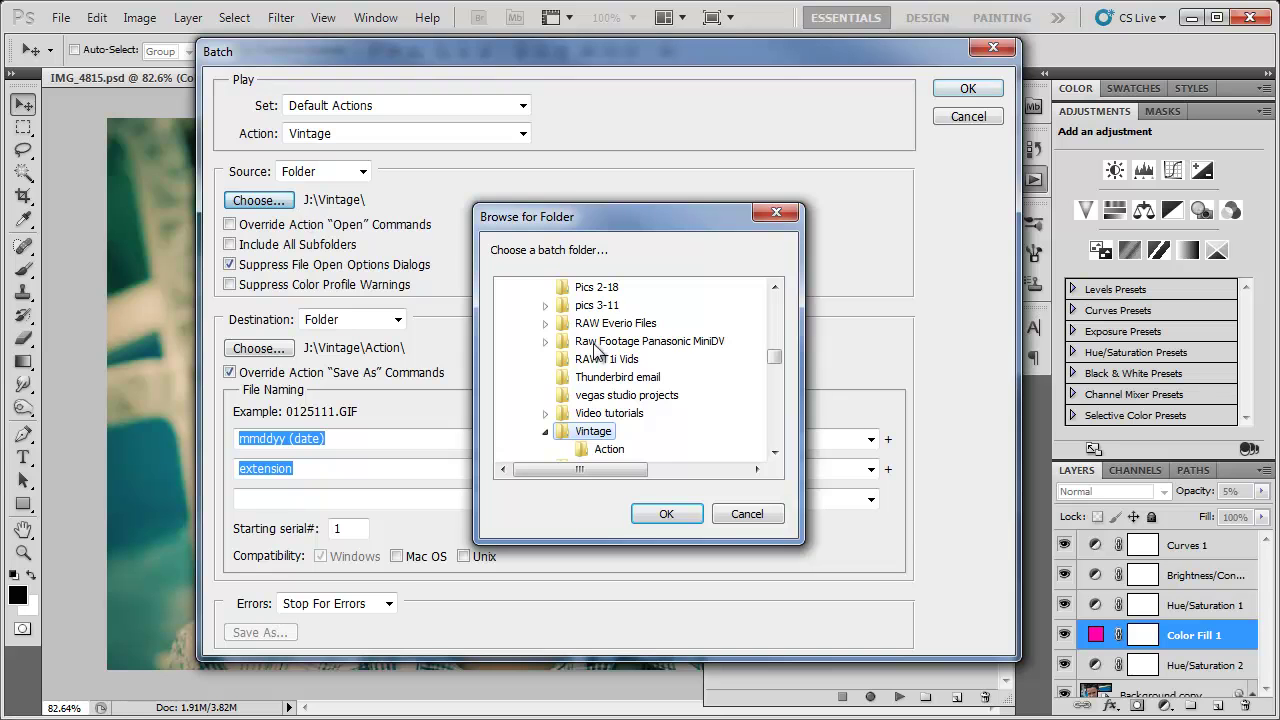
pyautogui.click(776, 215)
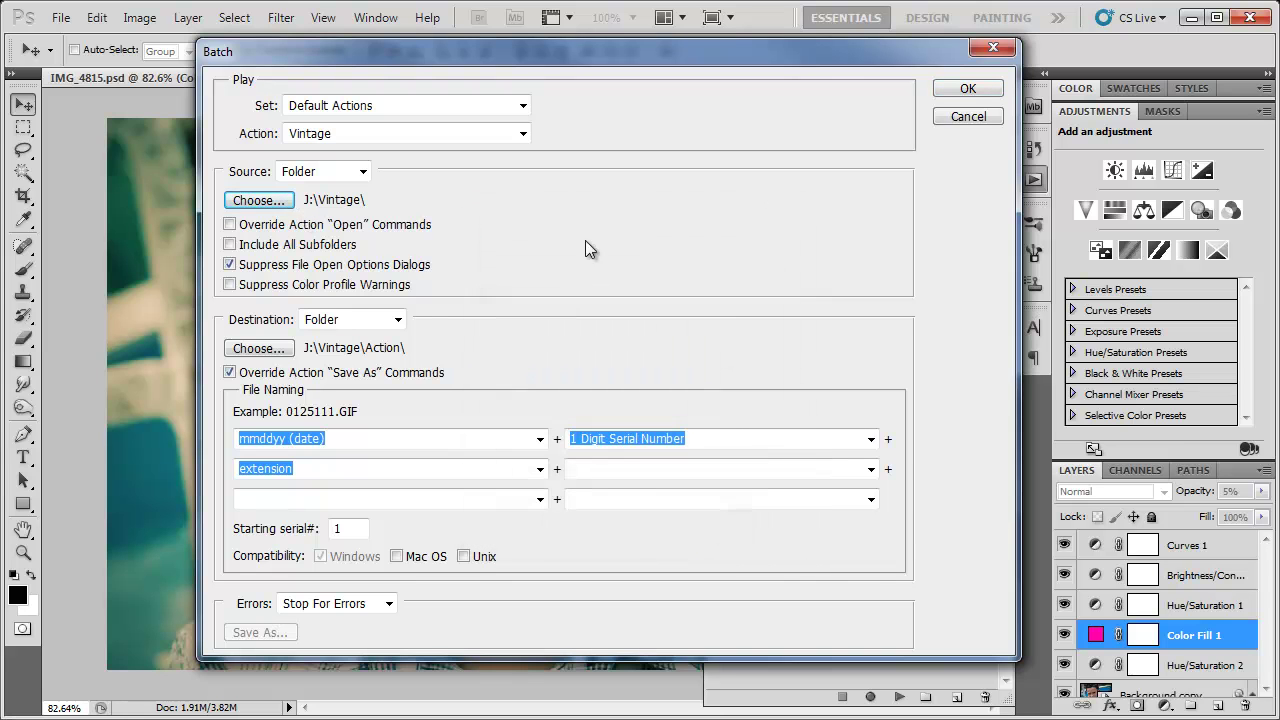
# - Override the action's Save As and name files DOCUMENT NAME plus serial number plus extension
pyautogui.click(231, 373)
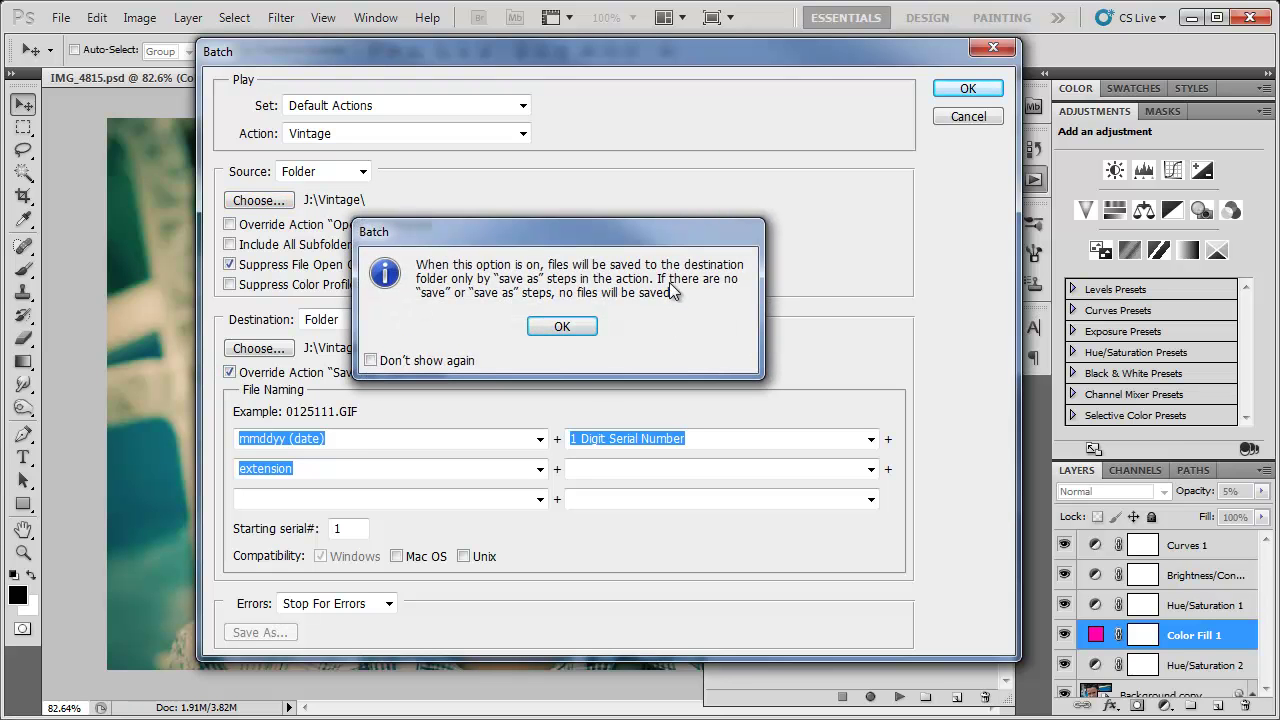
pyautogui.click(563, 328)
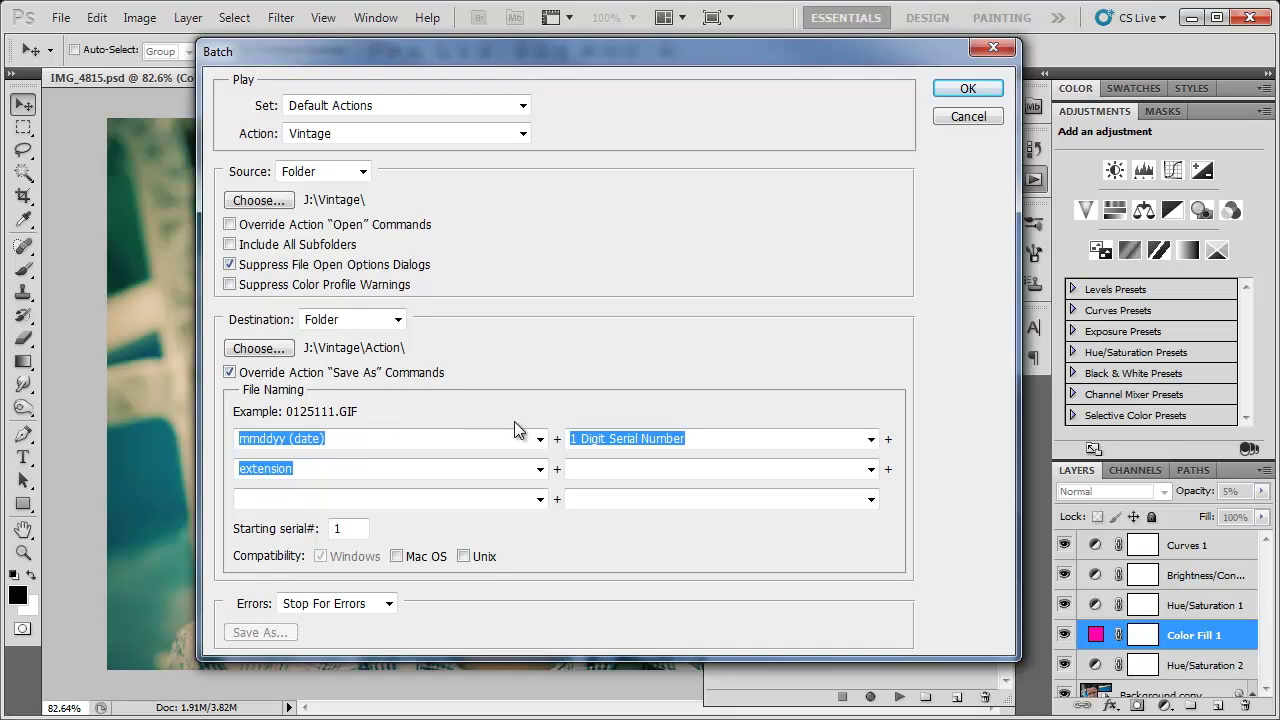
pyautogui.click(540, 440)
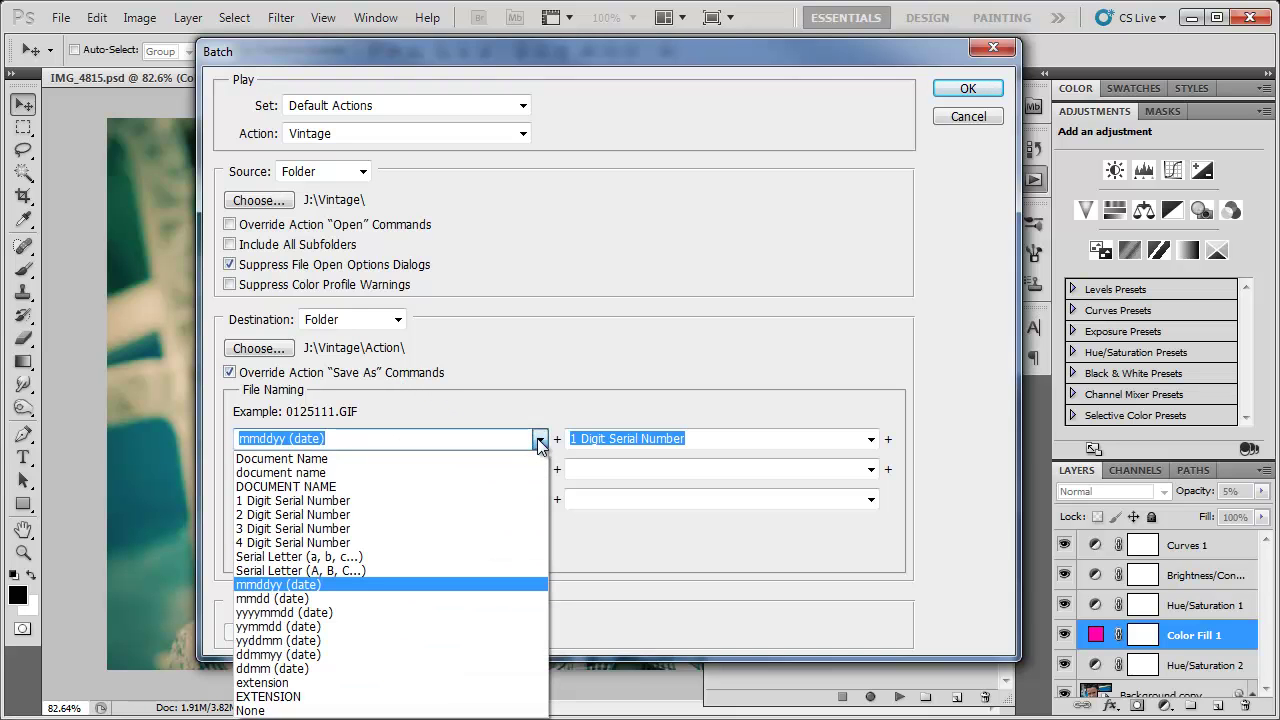
pyautogui.click(512, 486)
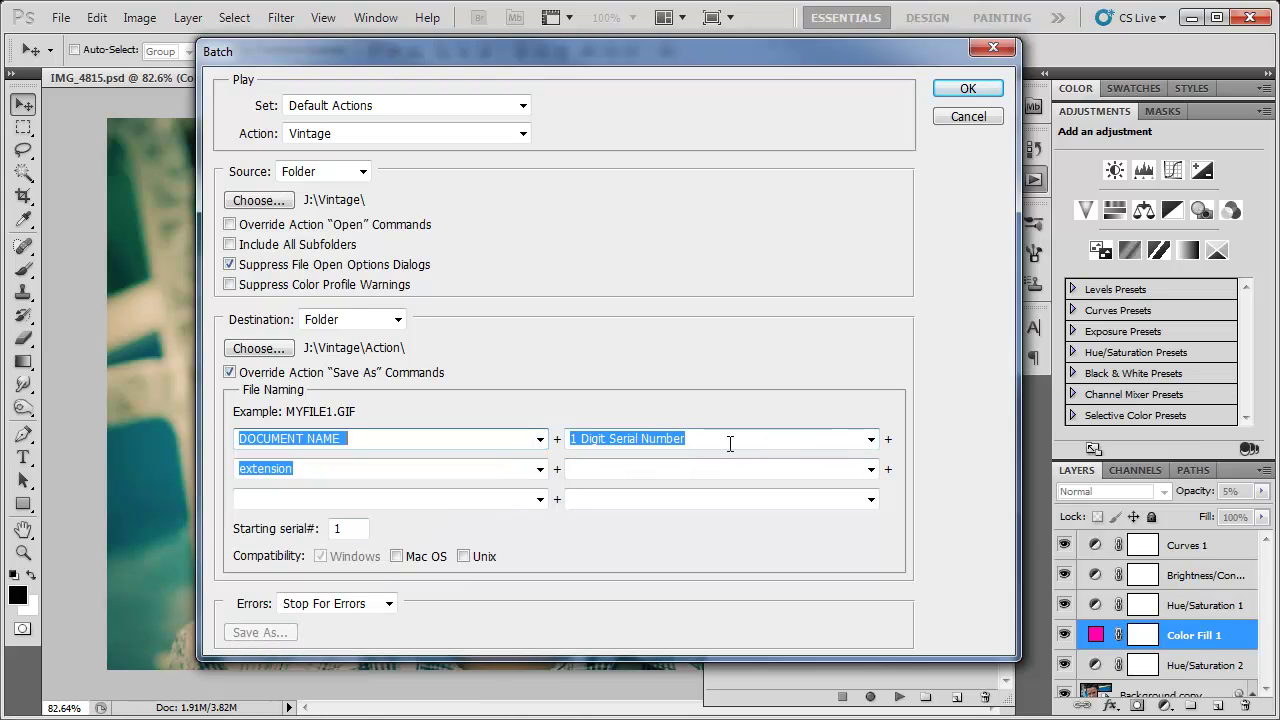
pyautogui.click(540, 469)
pyautogui.click(541, 472)
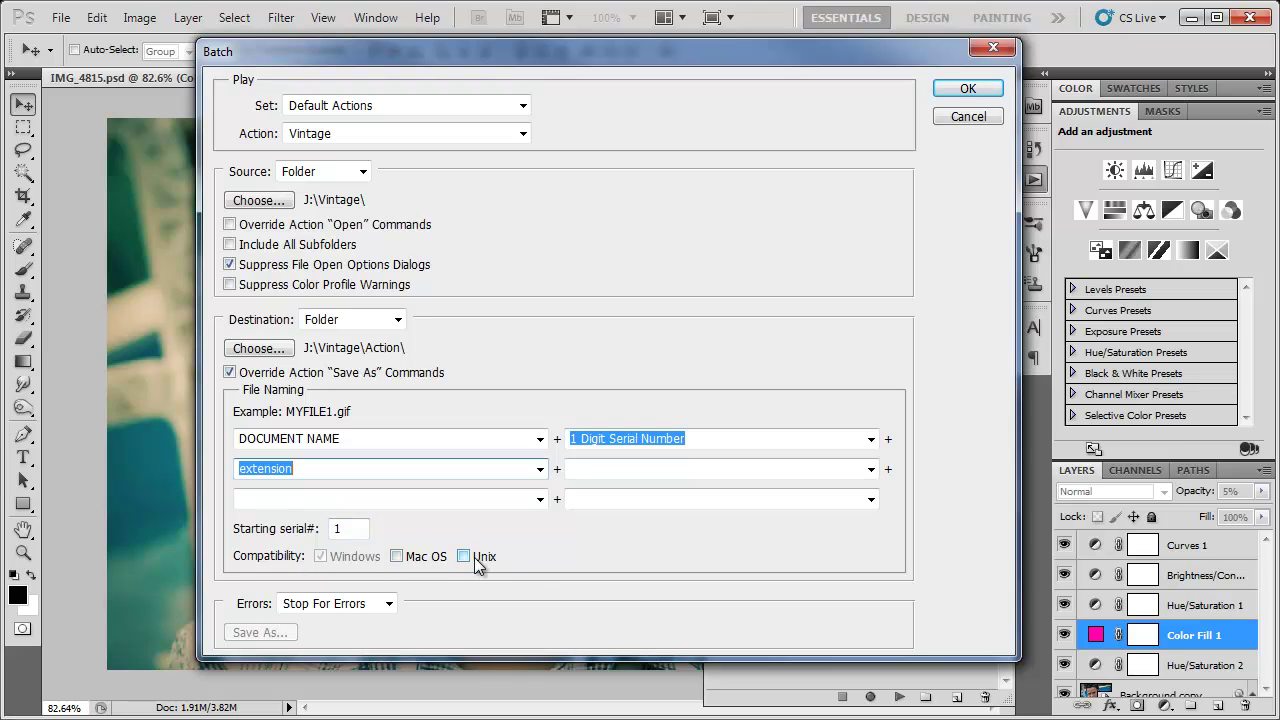
# - Keep Stop For Errors as the error handling and start the Vintage batch
pyautogui.click(327, 602)
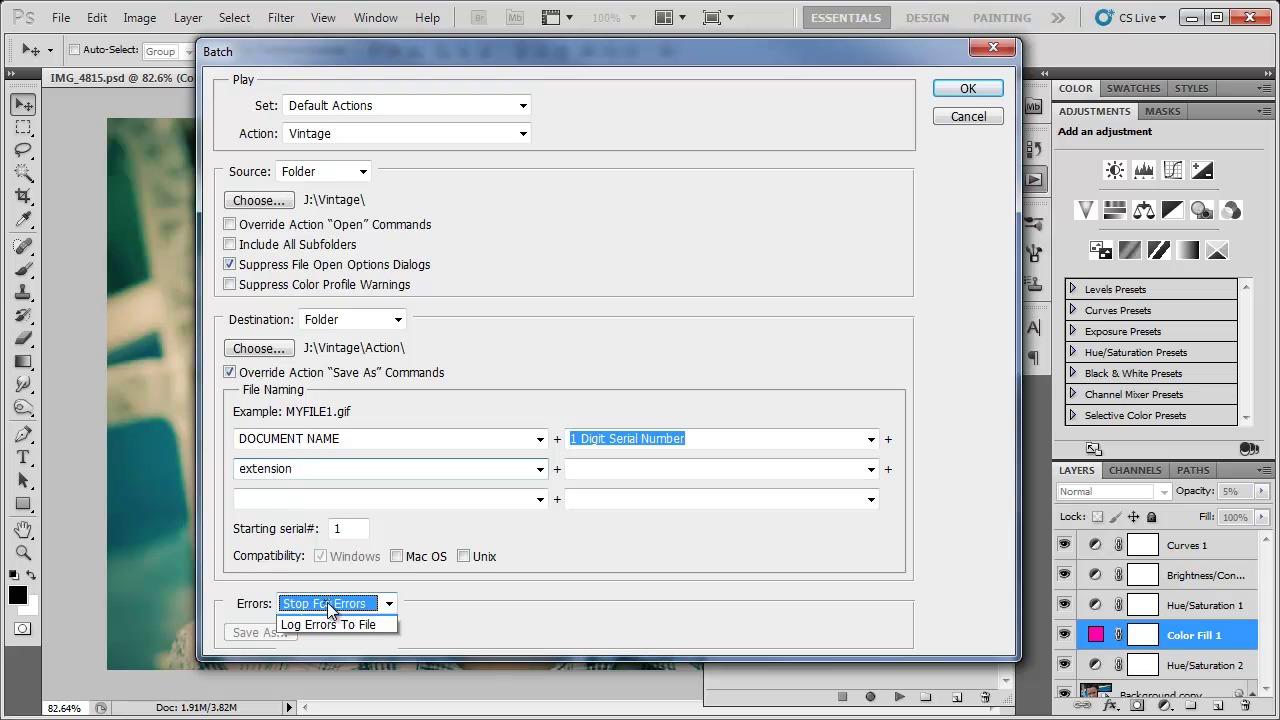
pyautogui.click(327, 602)
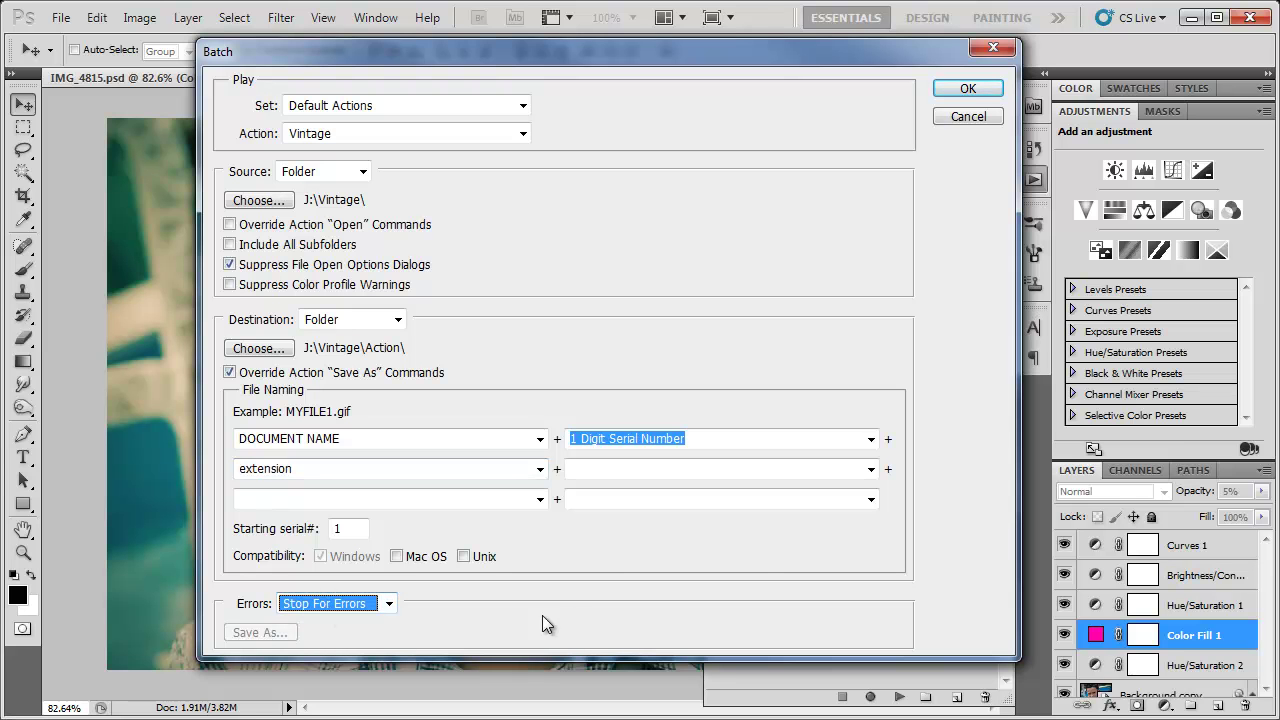
pyautogui.click(968, 88)
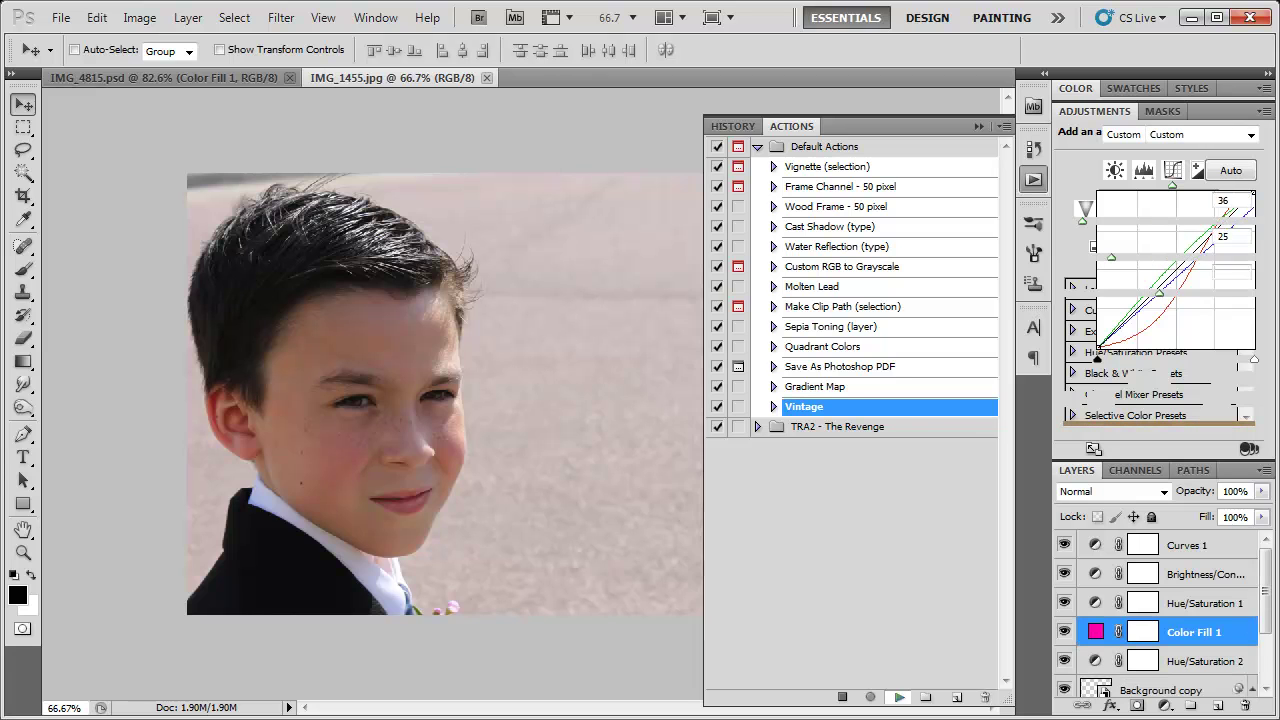
# - Let the batch work through the photos, then bring the Vintage folder window forward
pyautogui.hotkey('alt', 'Tab')
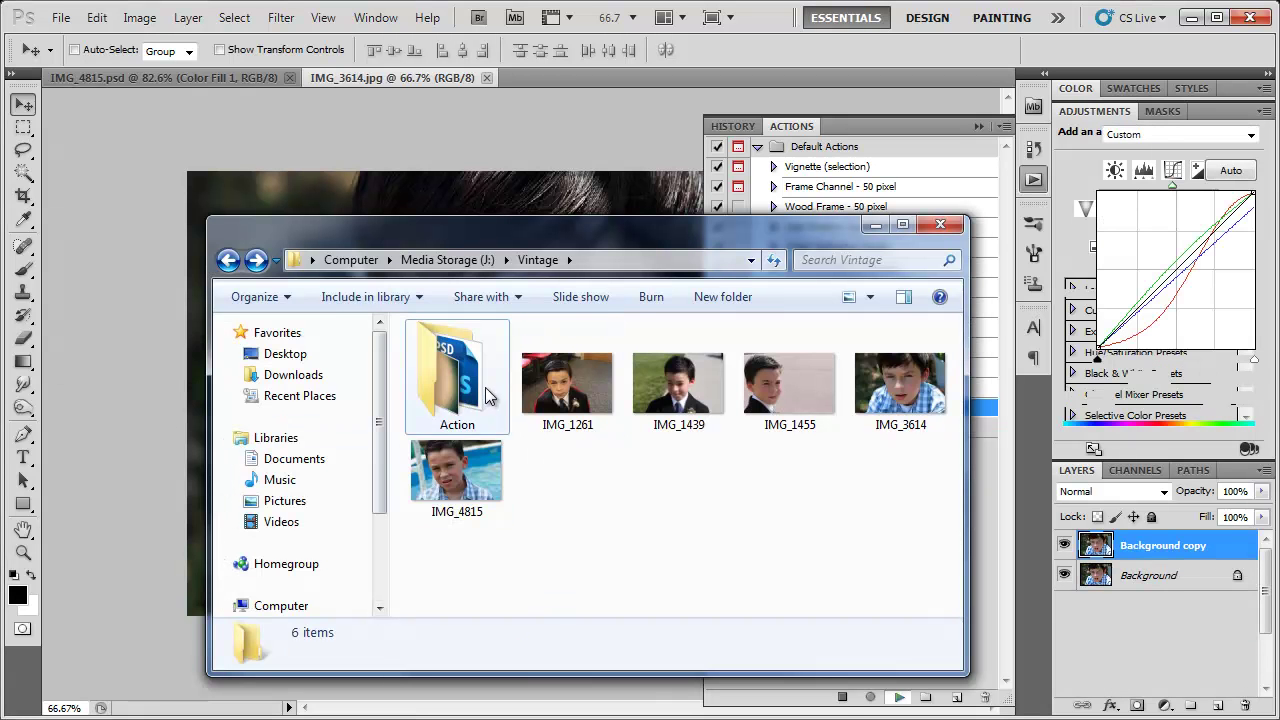
# - Open the Action folder in Large Icons view, enlarge the window, and select IMG_126111
pyautogui.doubleClick(468, 385)
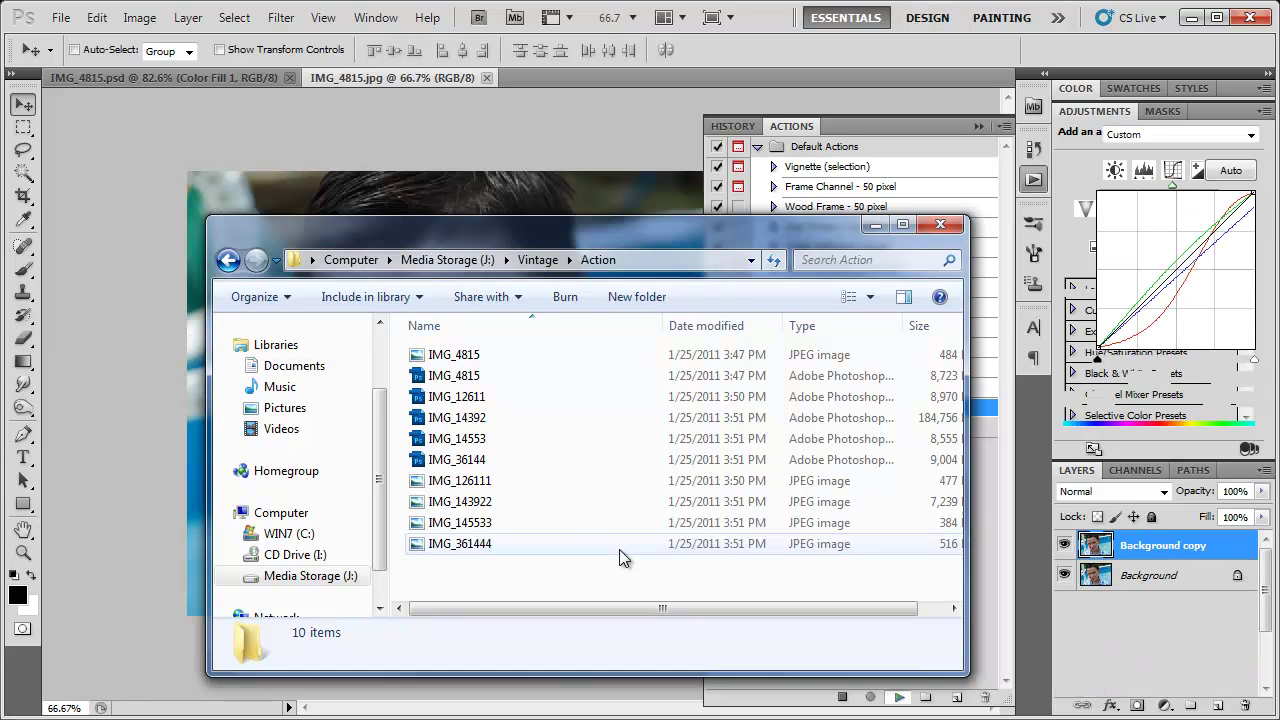
pyautogui.click(870, 296)
pyautogui.click(951, 158)
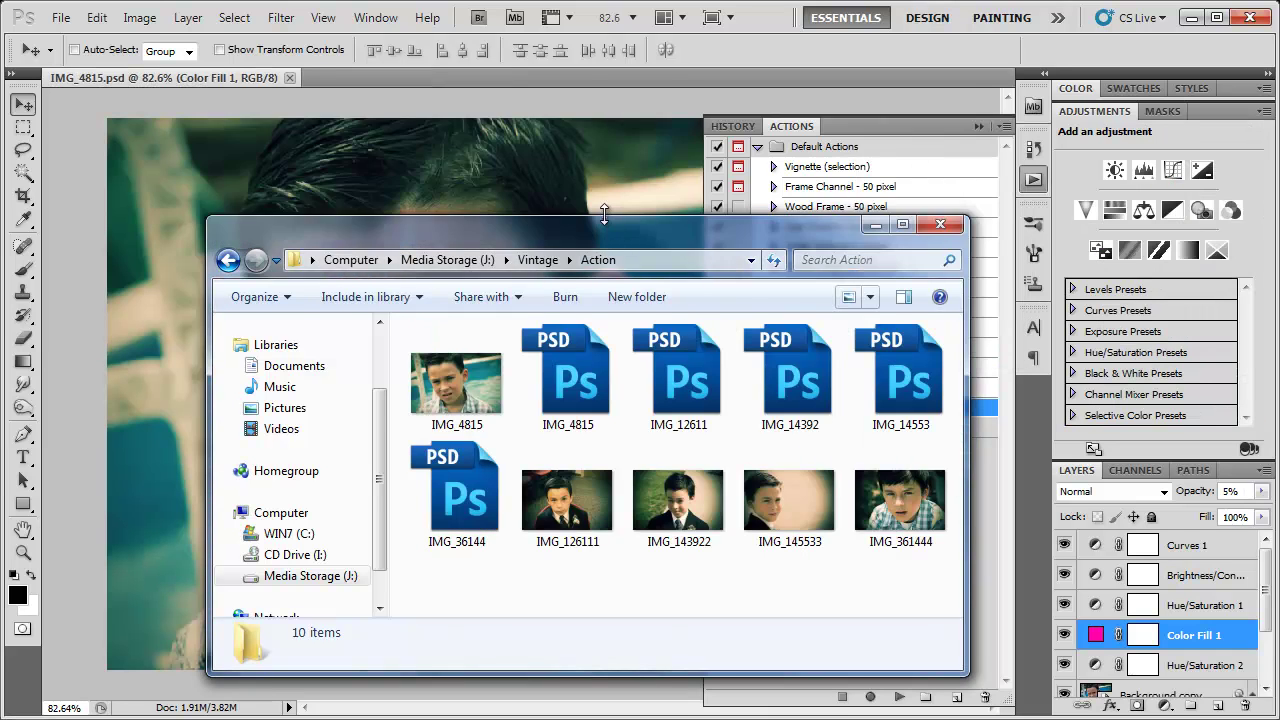
pyautogui.moveTo(605, 216); pyautogui.dragTo(599, 96)
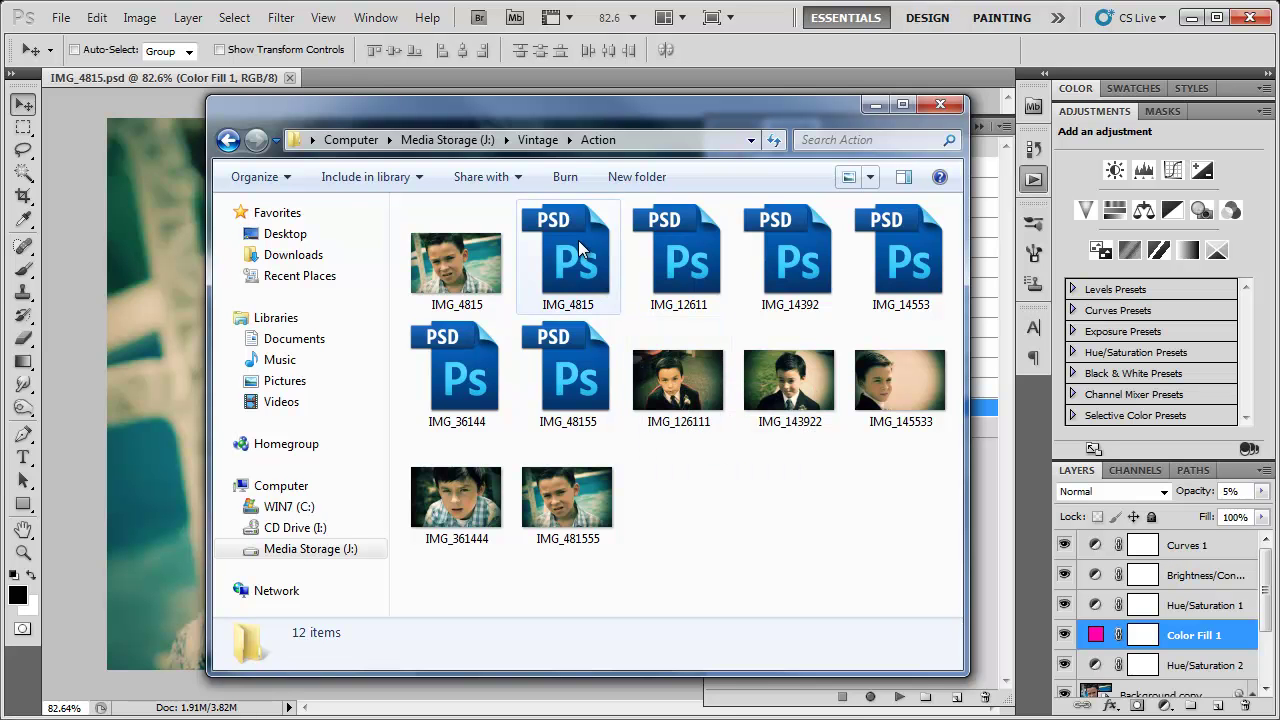
pyautogui.click(660, 398)
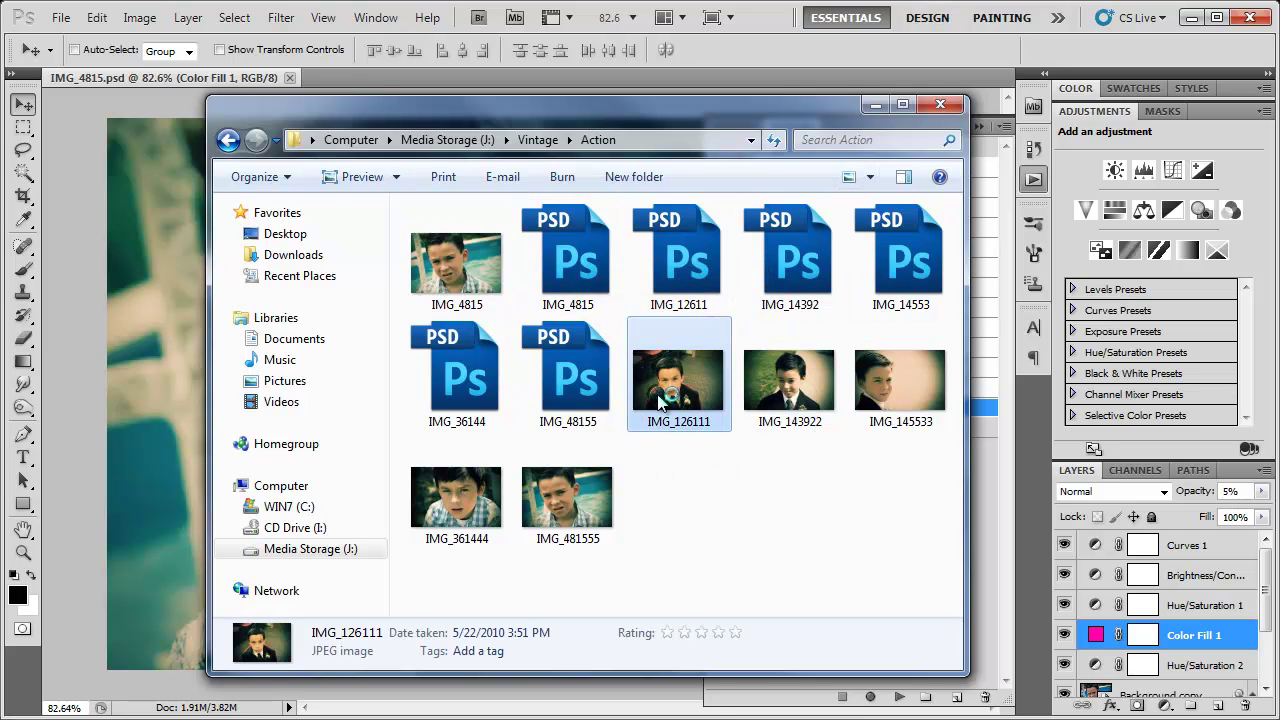
pyautogui.doubleClick(658, 398)
pyautogui.click(740, 716)
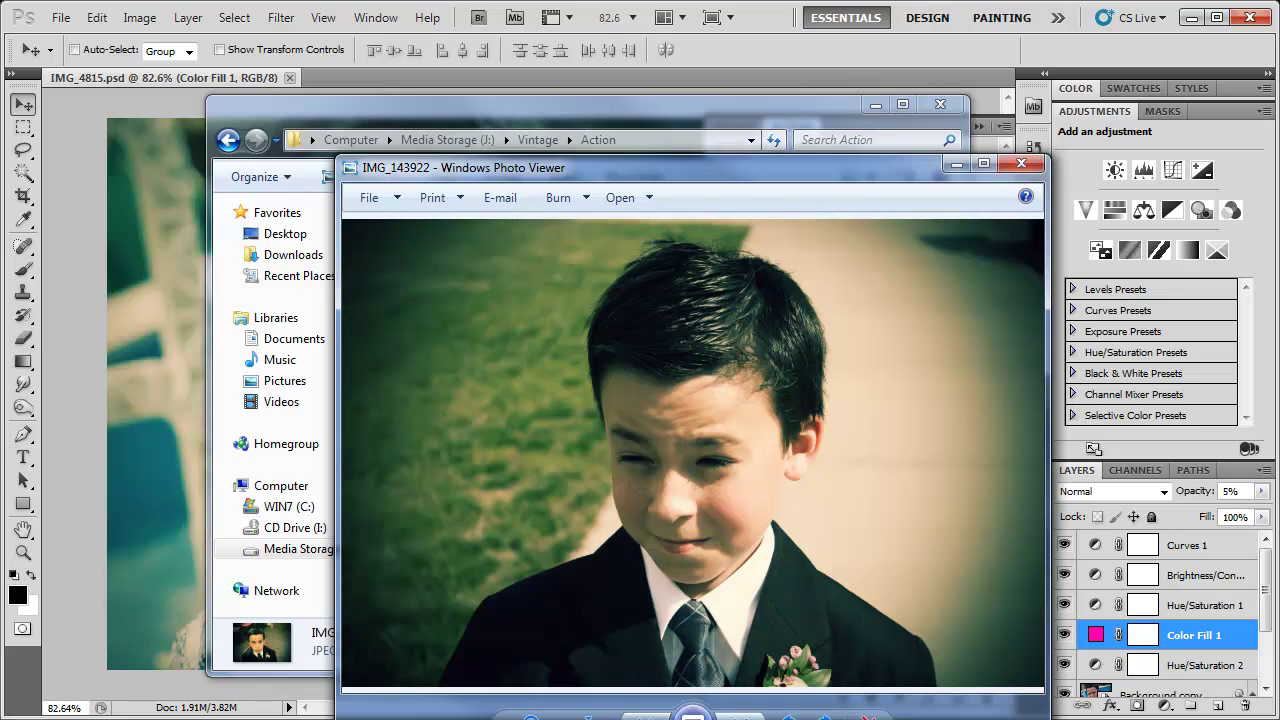
pyautogui.click(740, 716)
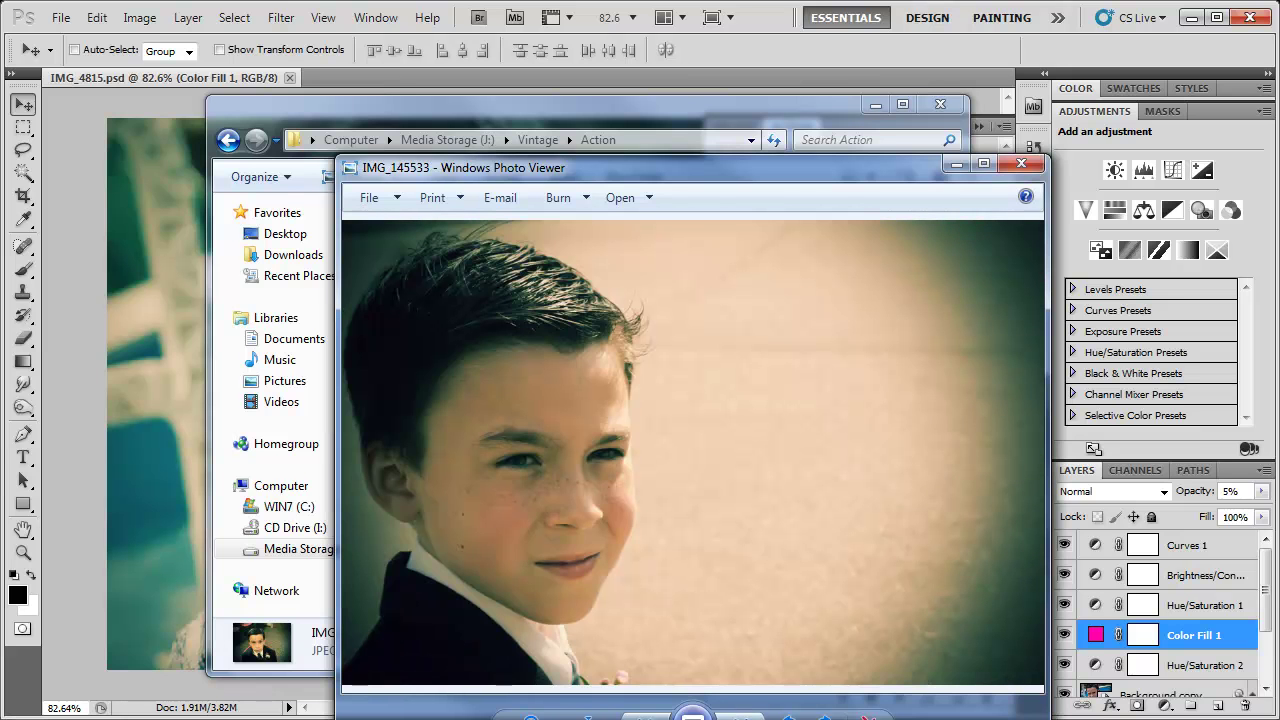
pyautogui.click(740, 716)
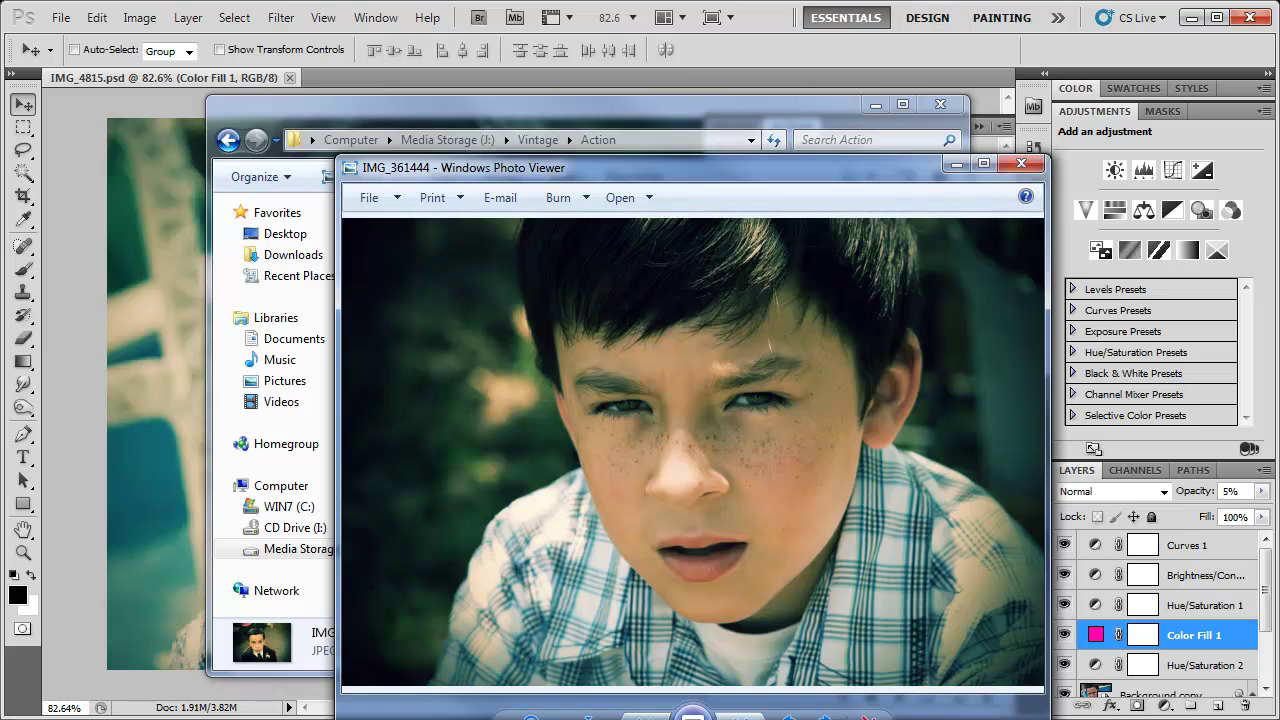
pyautogui.click(740, 716)
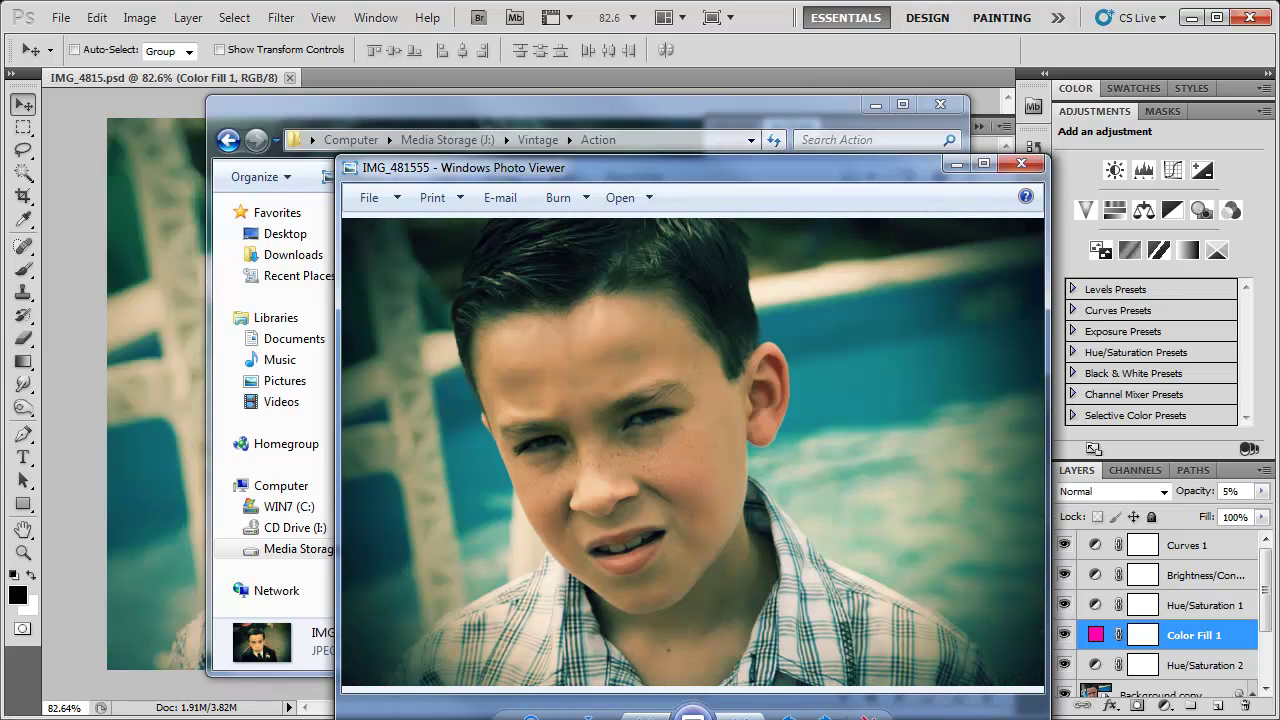
# - Close the Photo Viewer preview to return to the Action folder thumbnails
pyautogui.hotkey('alt', 'F4')
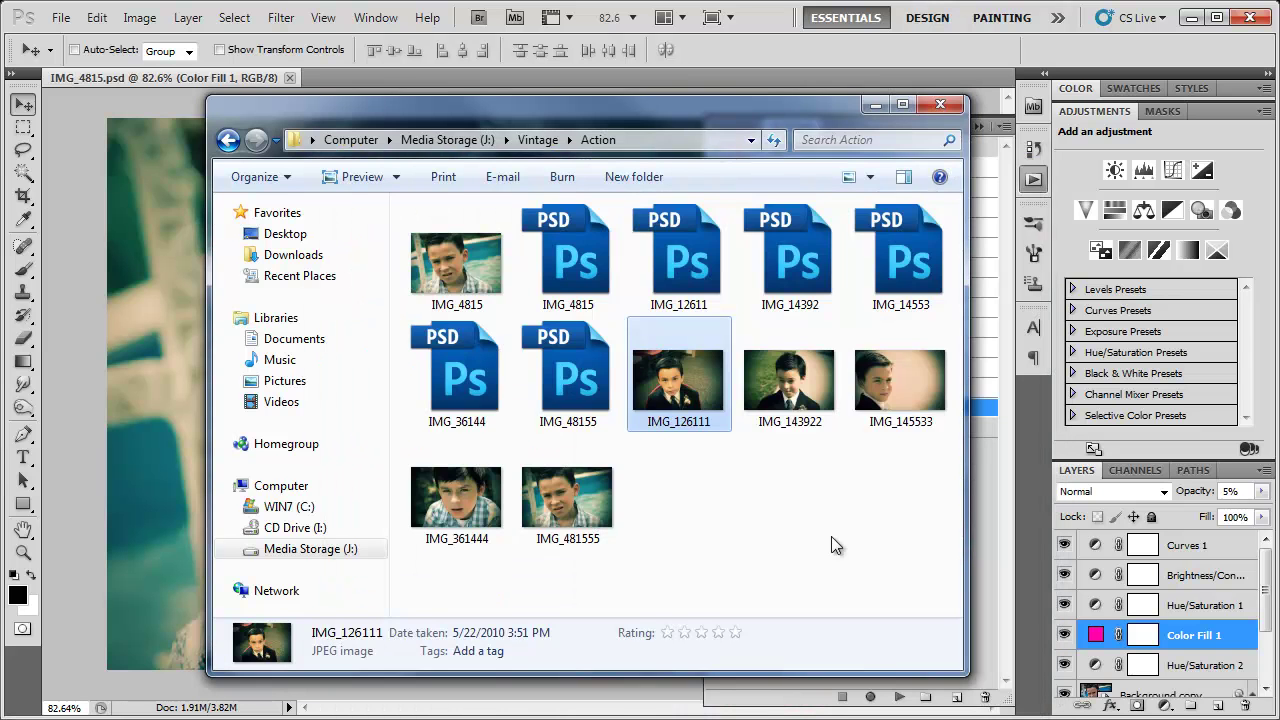